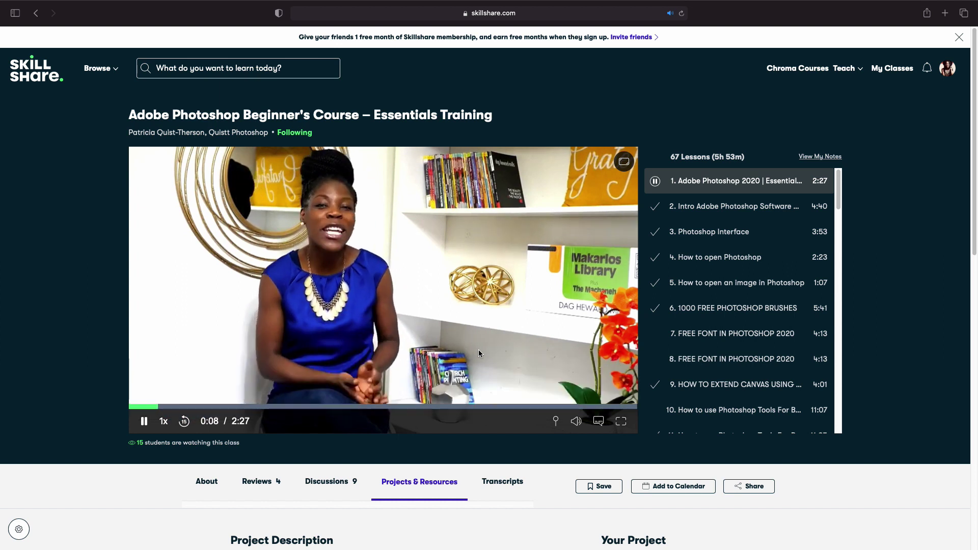
Go back to the Skillshare Teaching page listing the four published Photoshop classes.
mouse_move(74, 28)
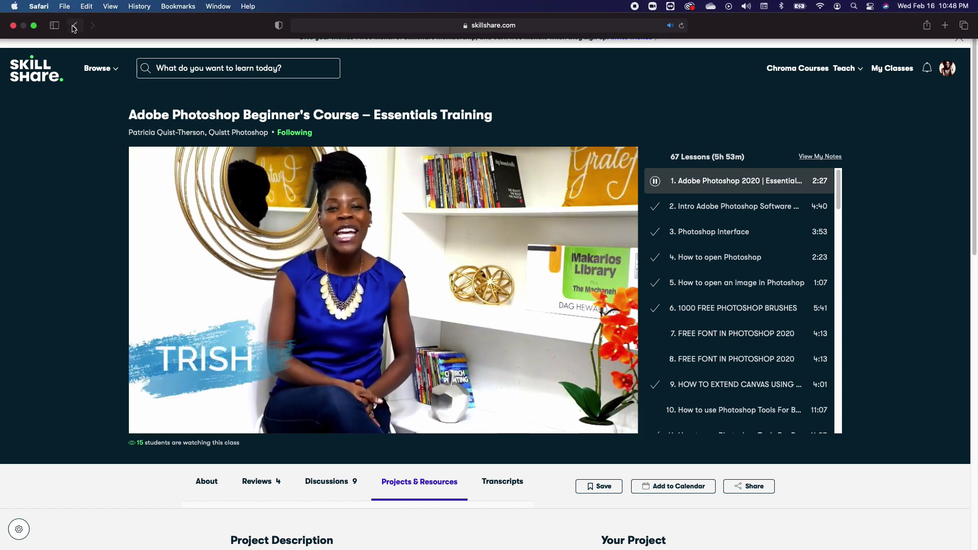
click(74, 26)
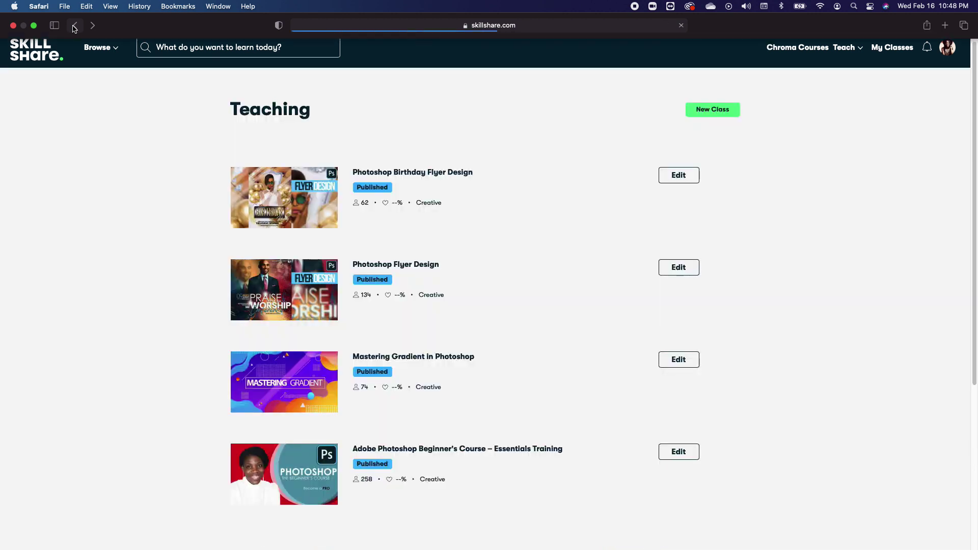
Open the Etsy flyer shop and scroll through its grid of flyer listings.
click(284, 318)
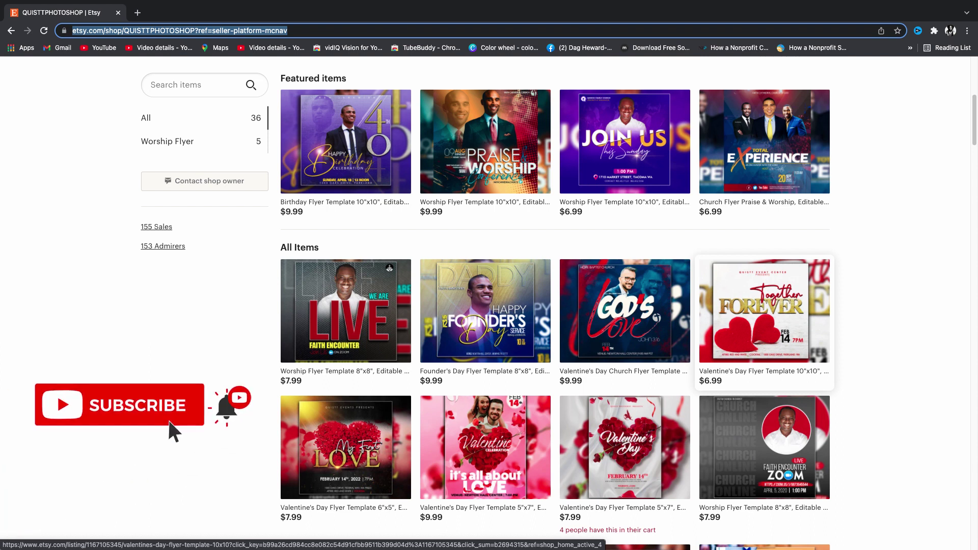
scroll(610, 351, down, 2)
scroll(611, 351, up, 1)
scroll(610, 351, down, 3)
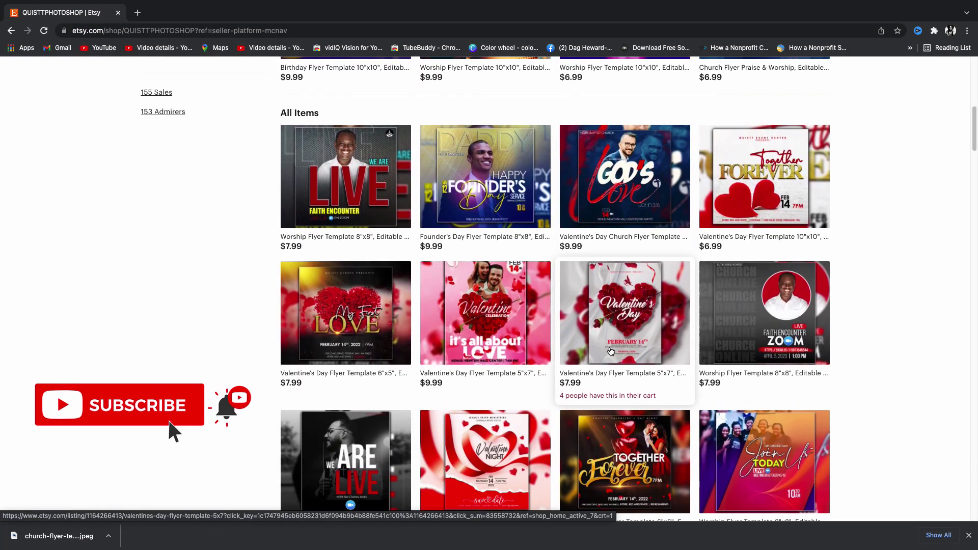
scroll(611, 351, down, 8)
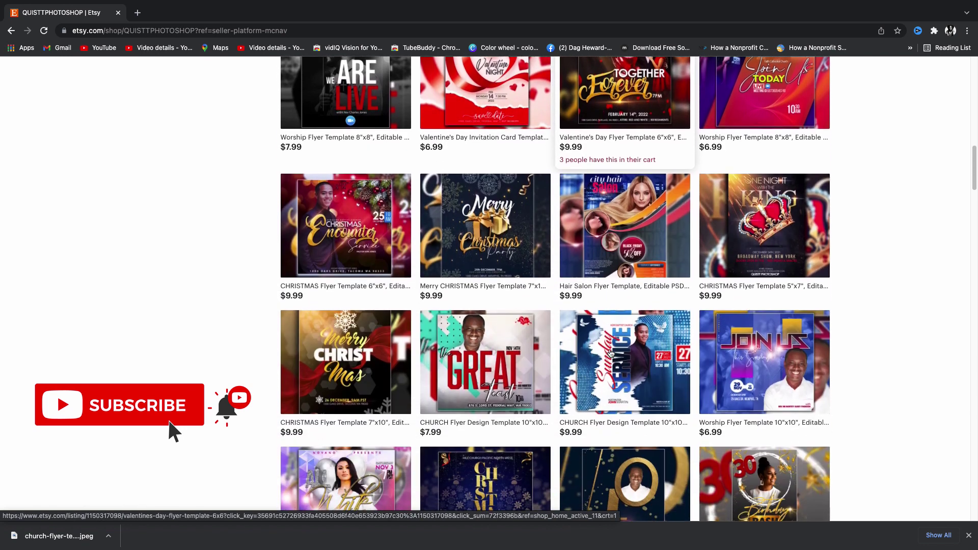
scroll(611, 351, down, 4)
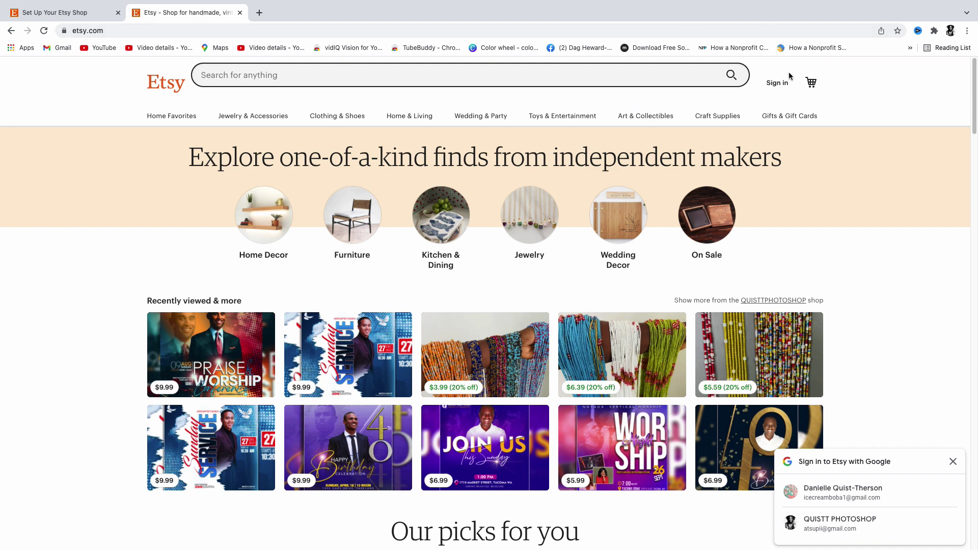
Register a new Etsy account with email, first name and password, and sign in.
click(774, 85)
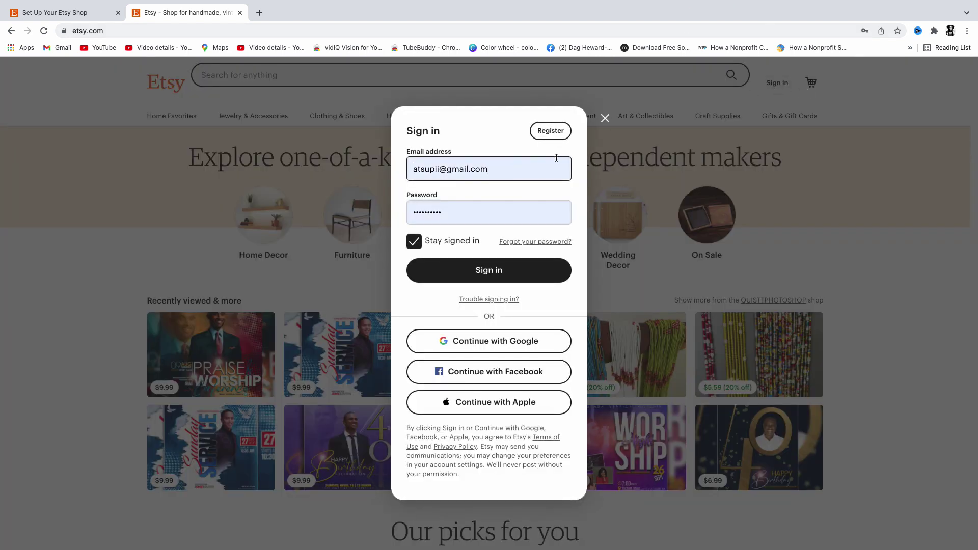
click(552, 132)
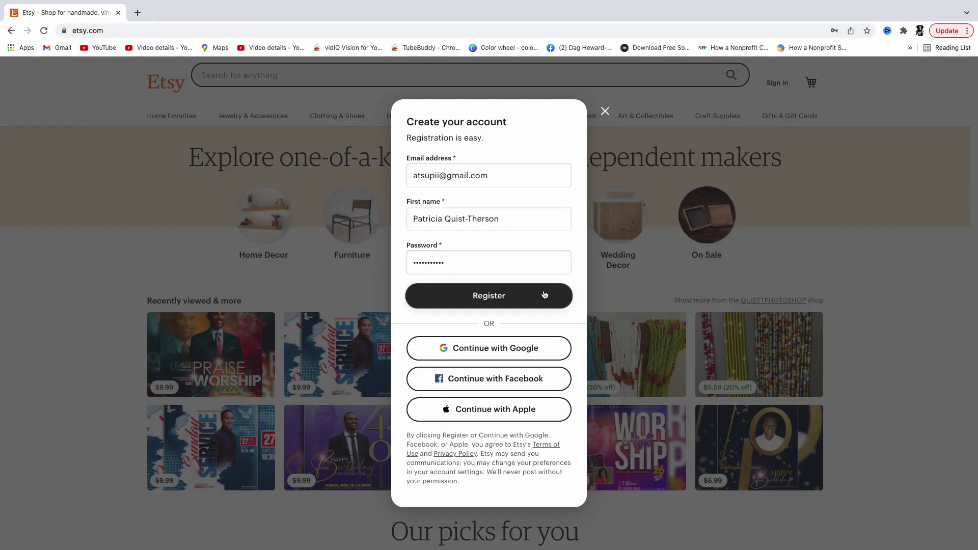
click(492, 296)
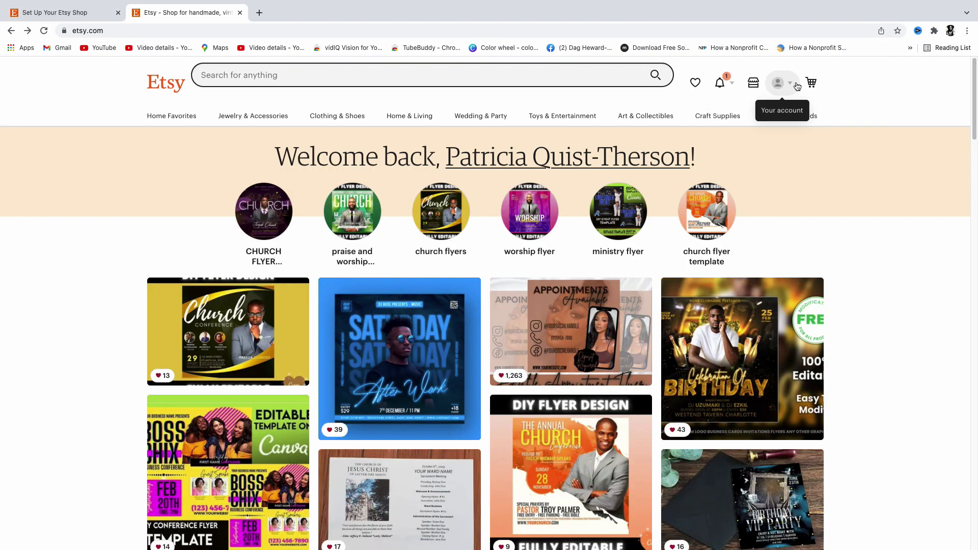
Start Sell on Etsy and save shop preferences: English, United States, US Dollar, part-time.
click(797, 87)
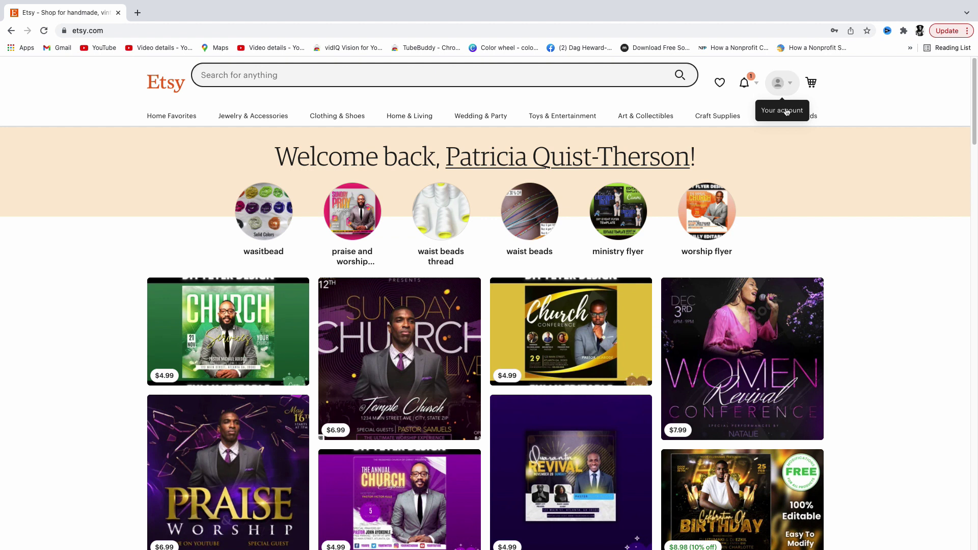
click(779, 82)
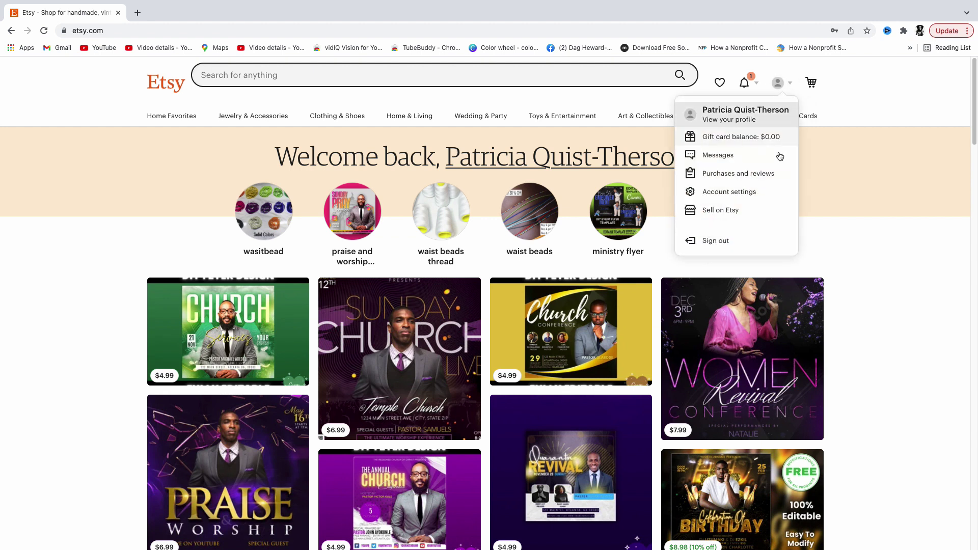
click(740, 215)
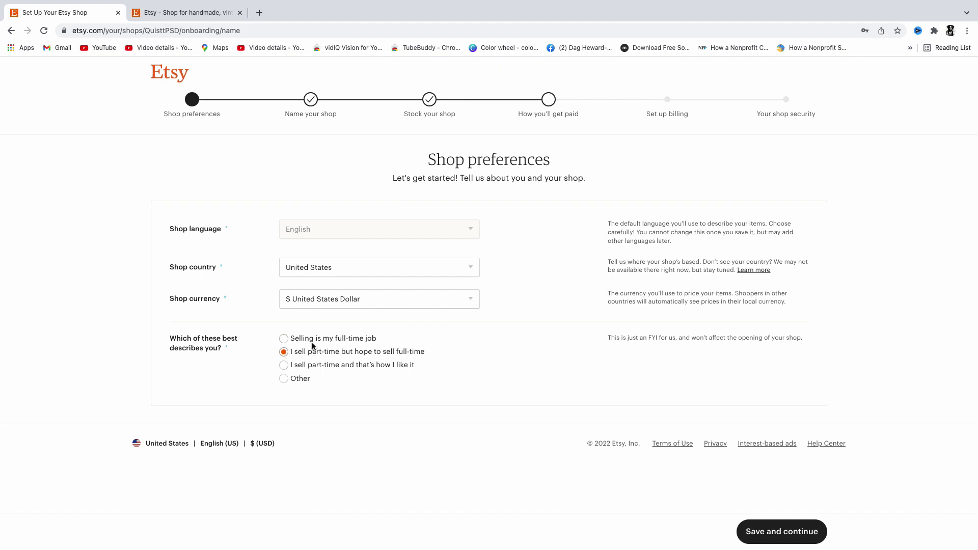
click(782, 535)
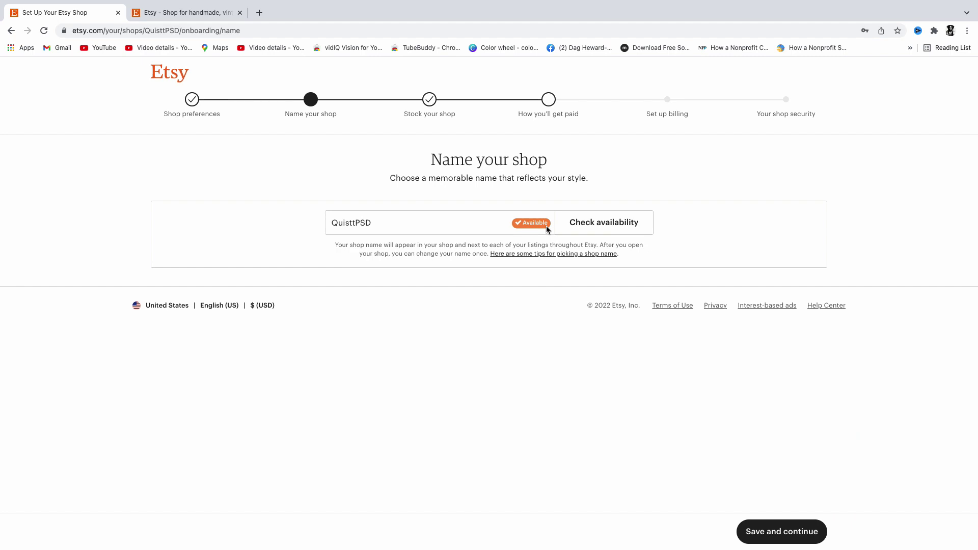
Save the available shop name QuisttPSD and continue to Stock your shop.
click(783, 533)
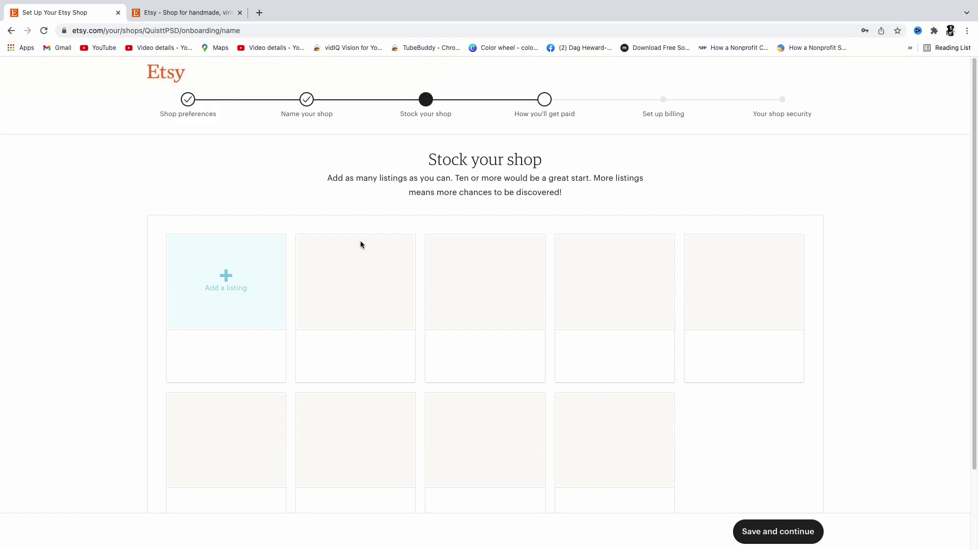
Start a new listing and upload the birthday flyer JPG as its first photo.
click(223, 280)
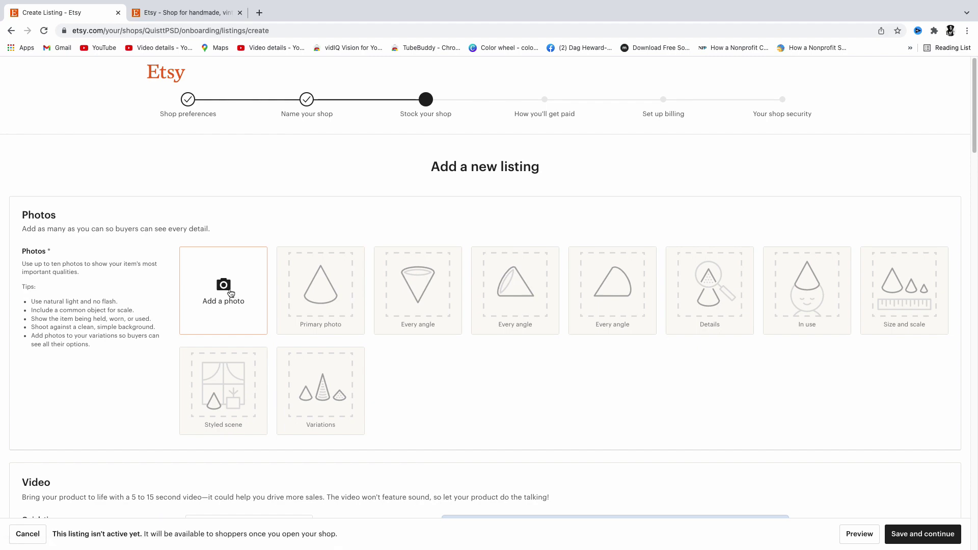
click(233, 294)
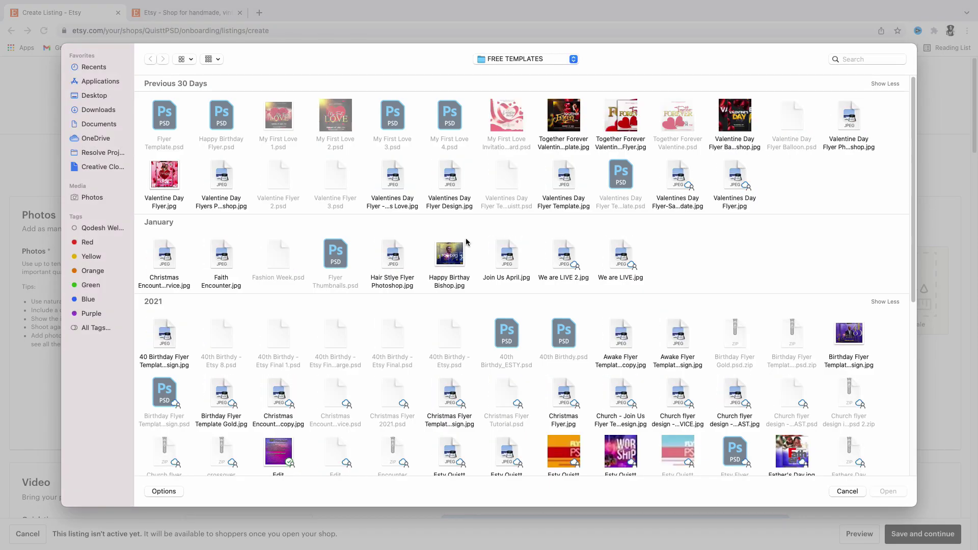
click(852, 342)
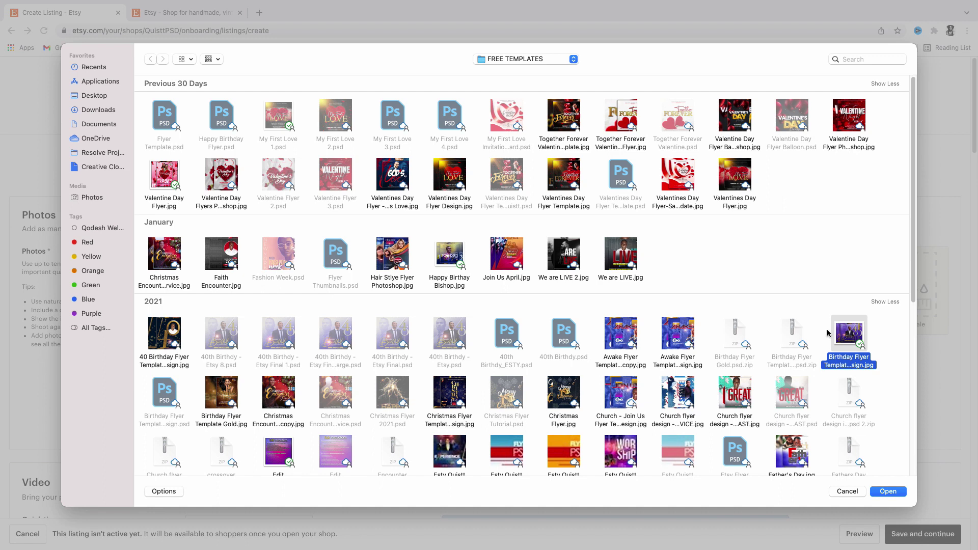
double_click(851, 342)
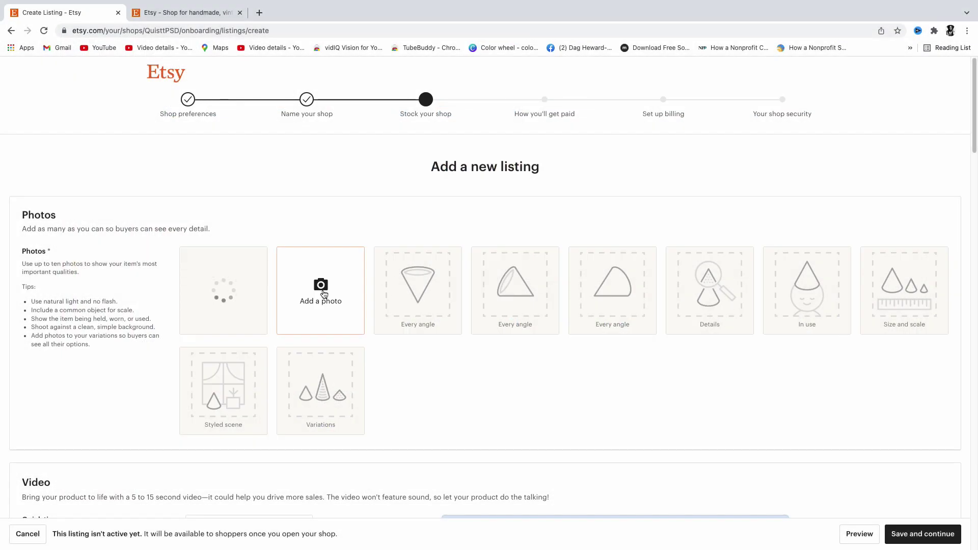
scroll(452, 312, down, 5)
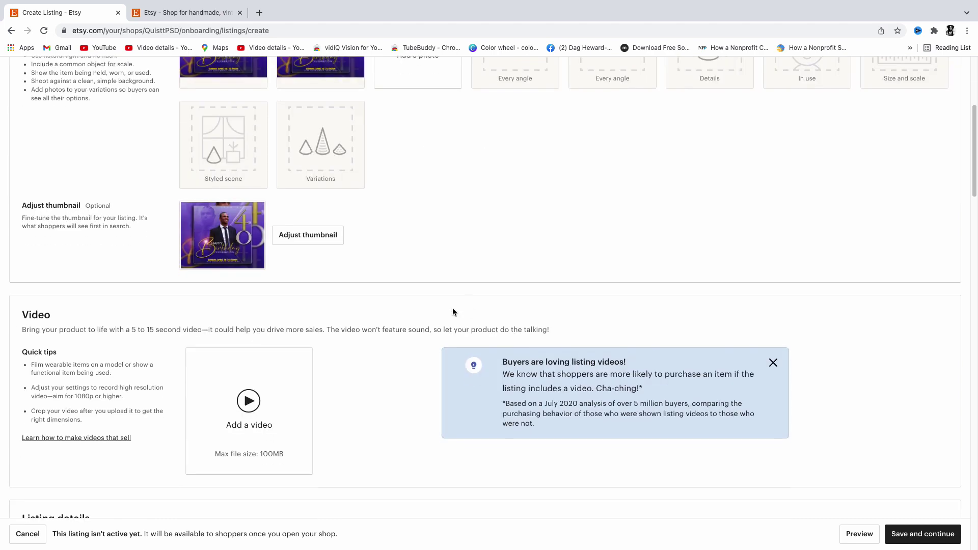
scroll(429, 306, down, 6)
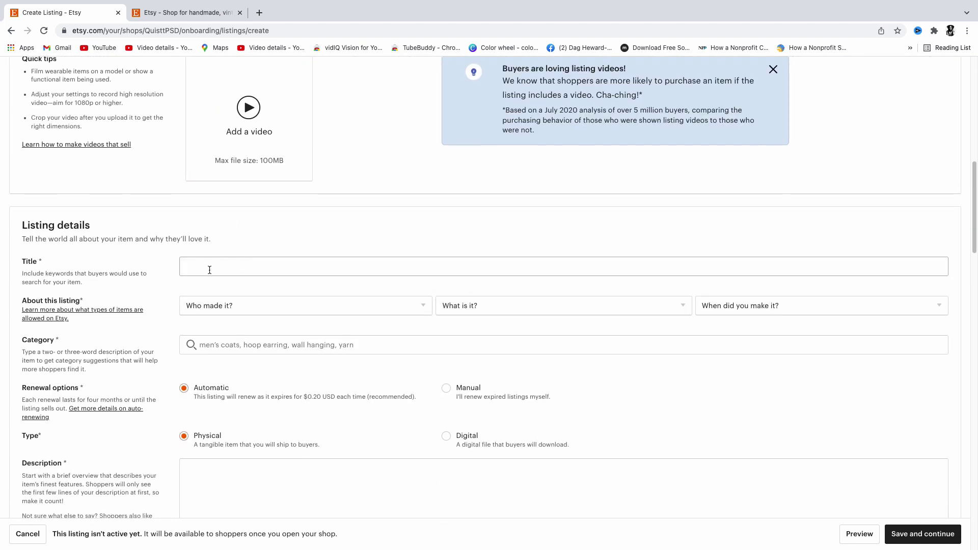
Paste the title 'Birthday Flyer Template 10x10, Photoshop Flyer Templates'.
click(210, 268)
text(Birthday Flyer Template 10x10, Photoshop Flyer Templates)
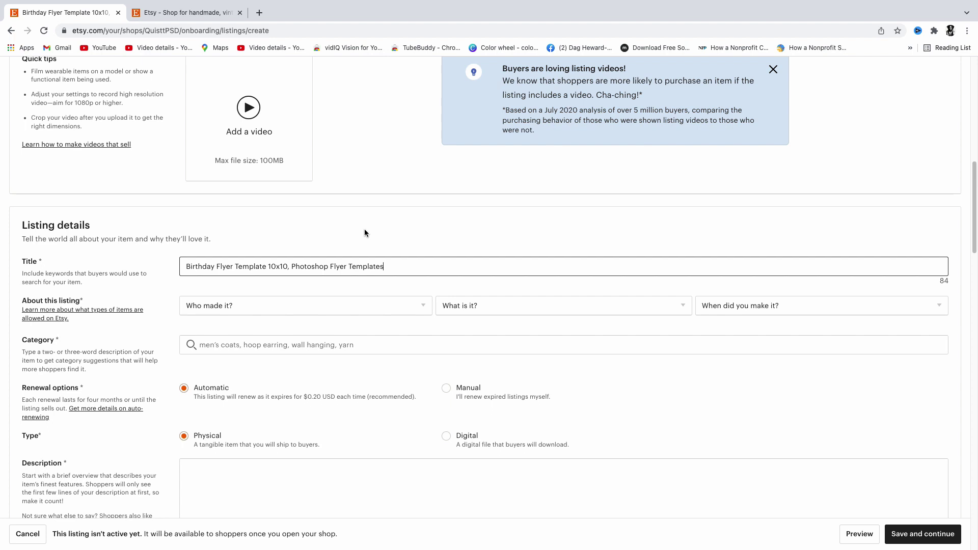
scroll(393, 278, down, 2)
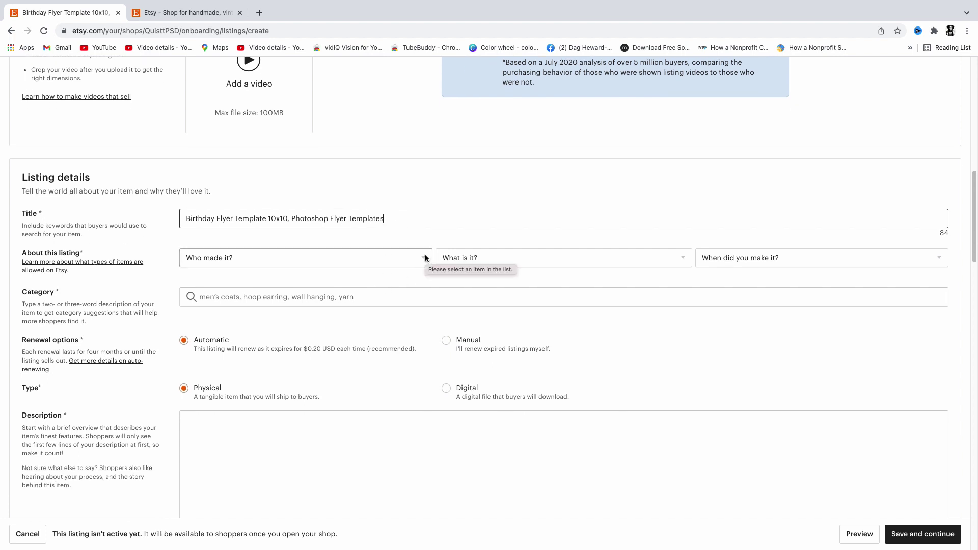
Mark the item I did, A finished product, 2020 - 2022, and search categories for Digital.
click(423, 258)
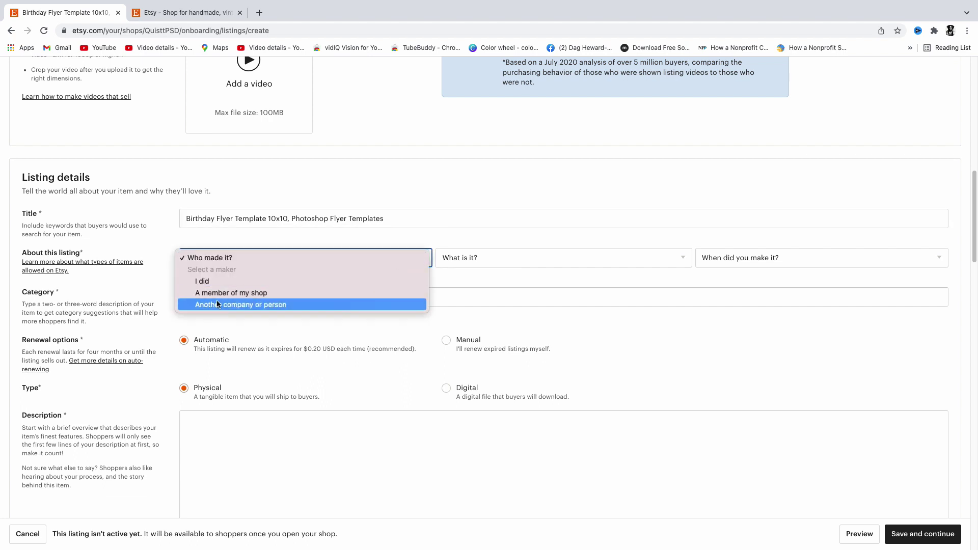
click(230, 281)
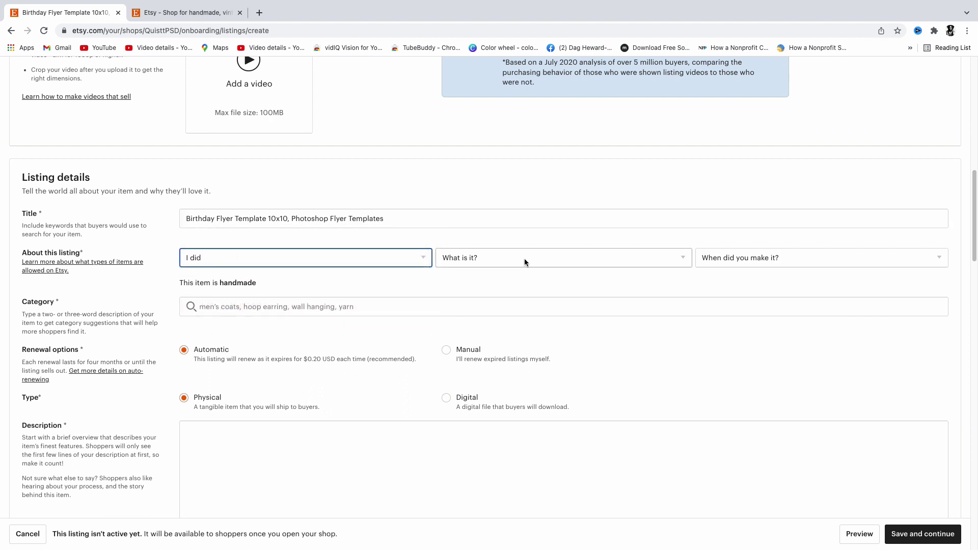
click(527, 258)
click(495, 286)
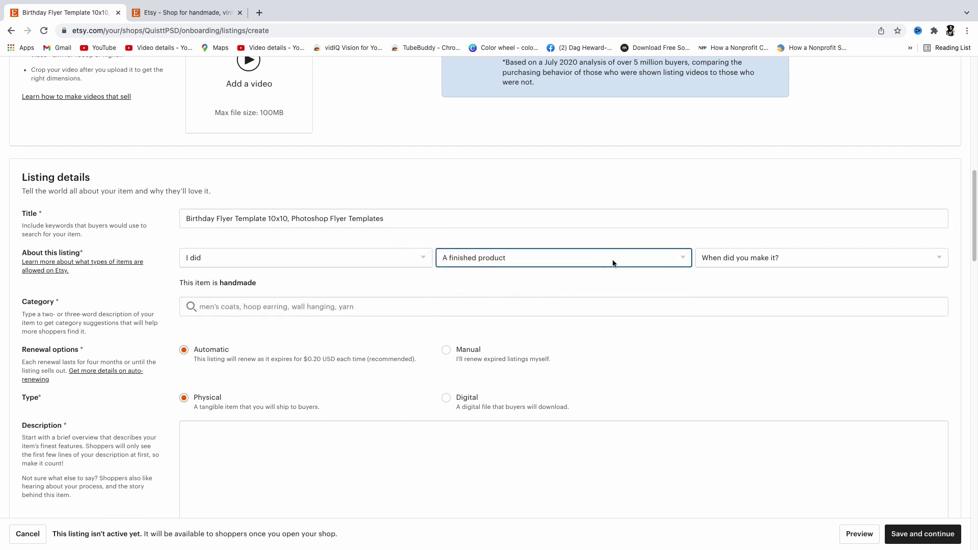
click(773, 257)
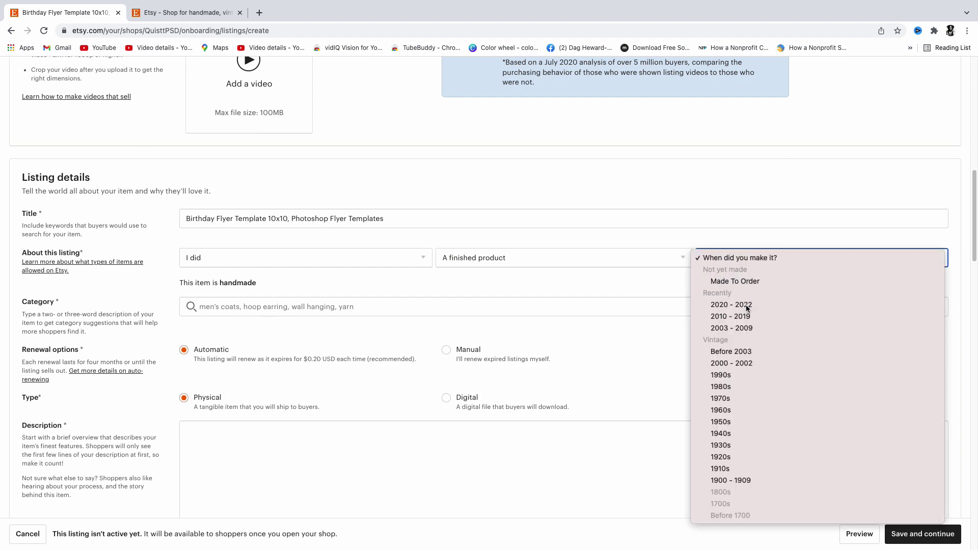
click(714, 304)
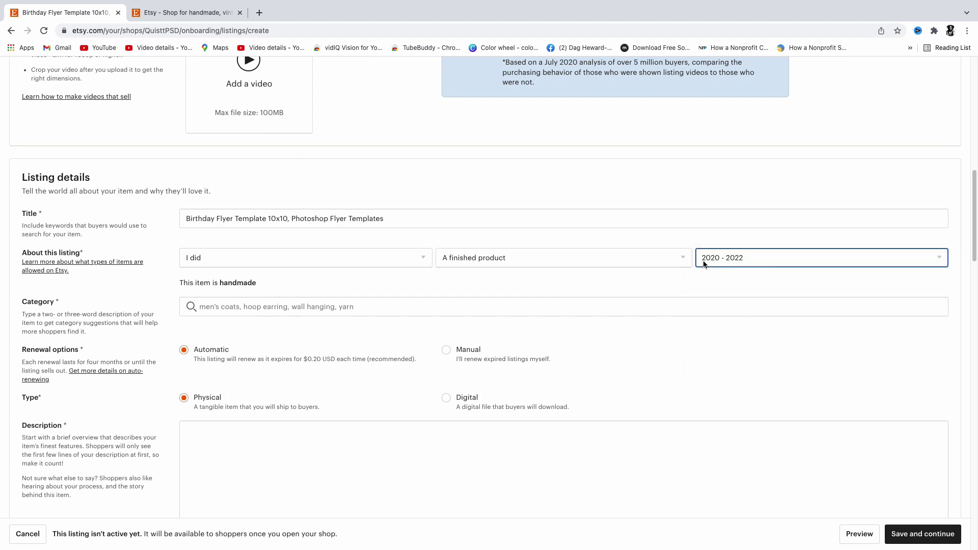
click(222, 305)
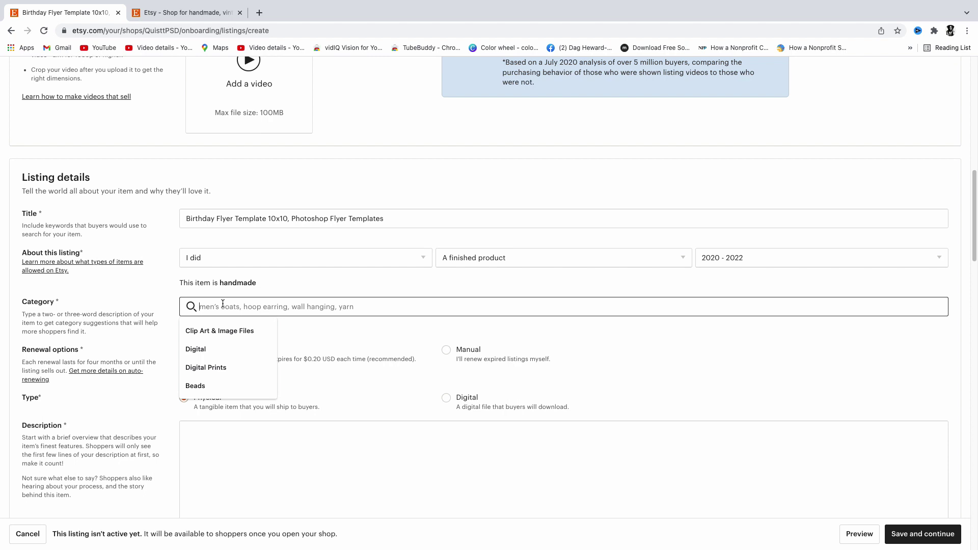
click(197, 351)
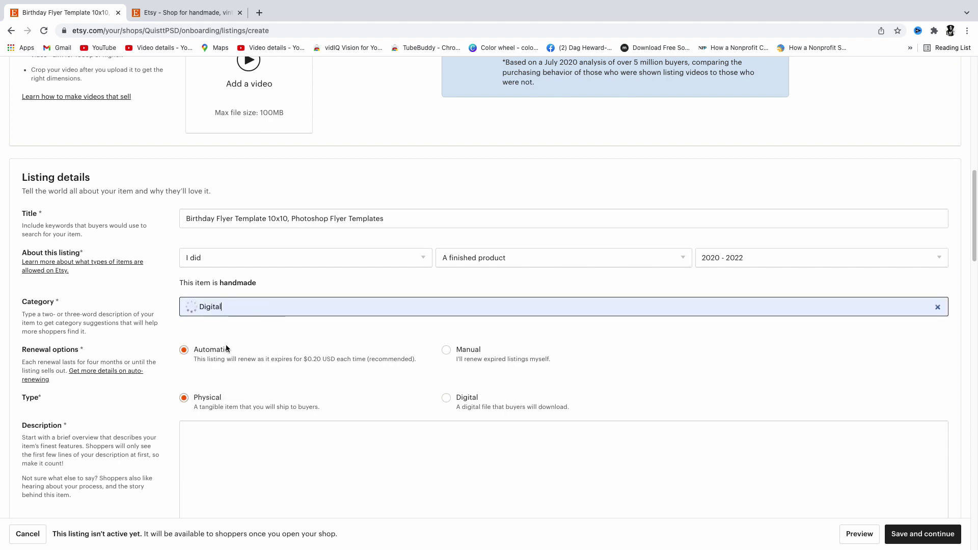
scroll(296, 326, down, 4)
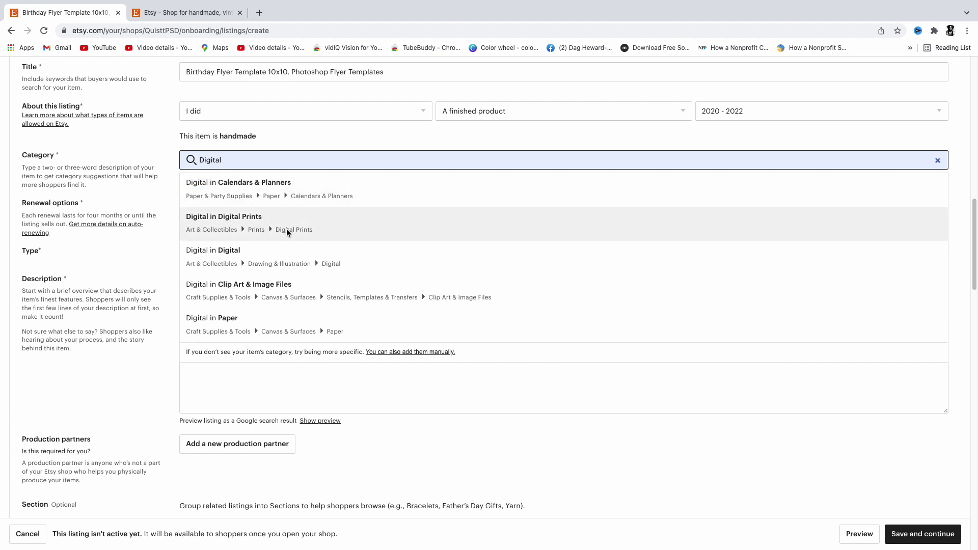
Choose the Digital Prints category with Gold primary and Blue secondary colours.
click(290, 230)
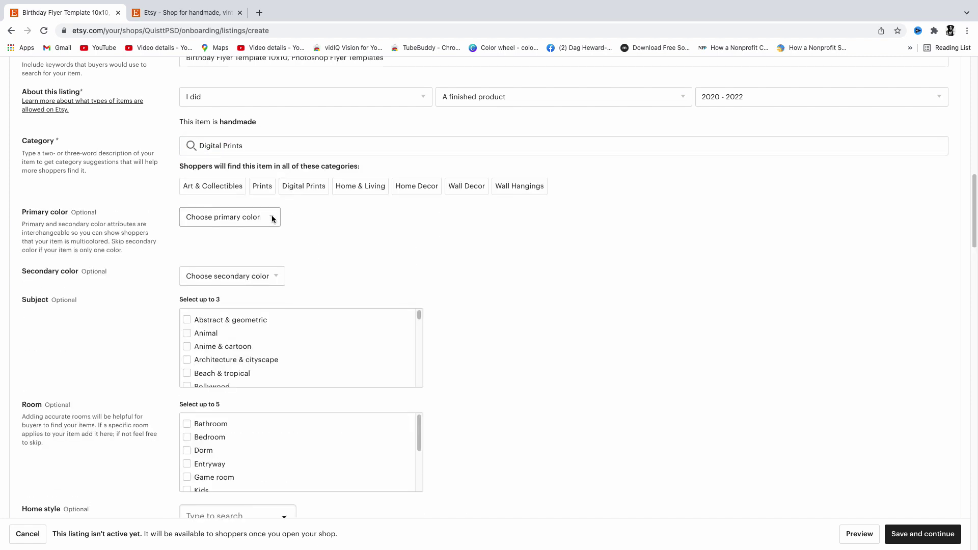
click(272, 218)
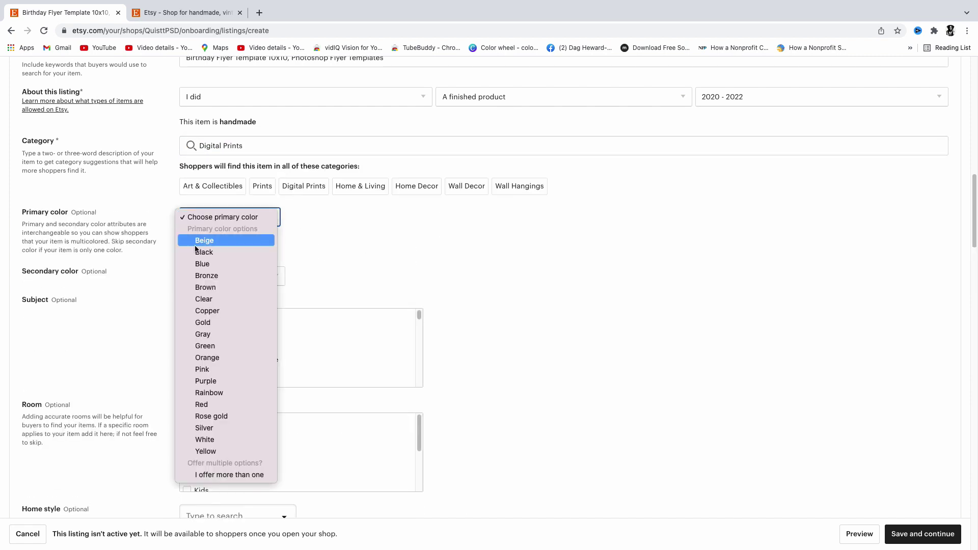
click(203, 323)
click(277, 276)
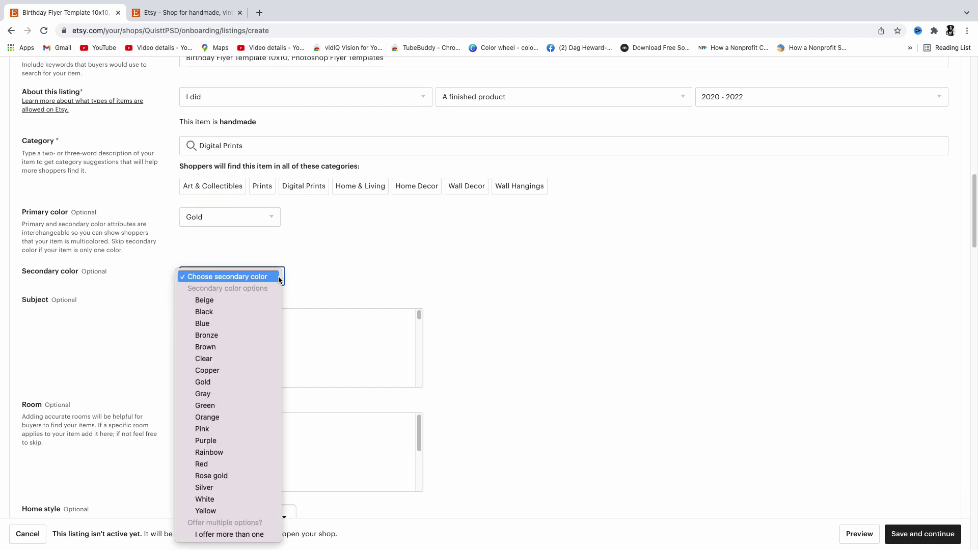
click(219, 324)
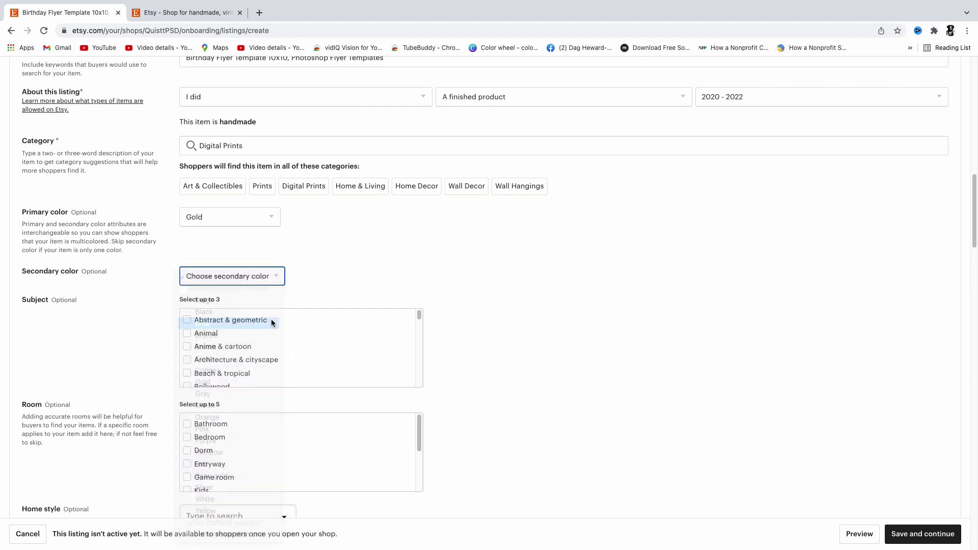
Set the listing's height and width to 10 inches.
scroll(331, 302, down, 2)
scroll(330, 302, down, 1)
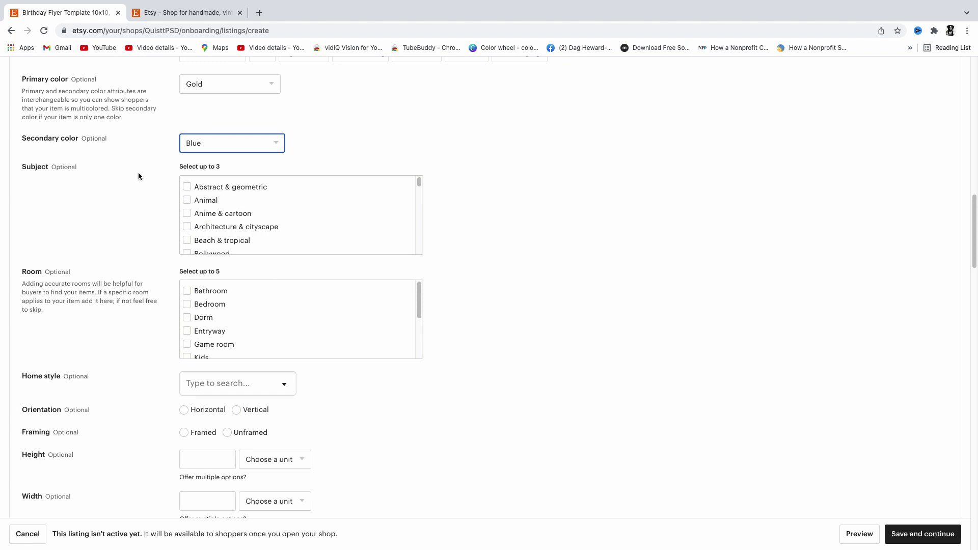
scroll(347, 286, down, 3)
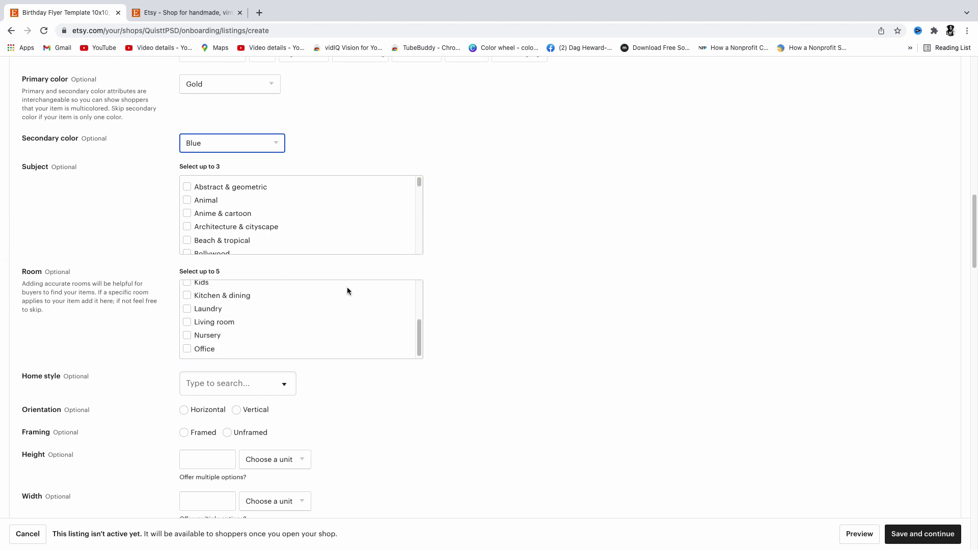
scroll(478, 306, down, 3)
scroll(118, 303, down, 1)
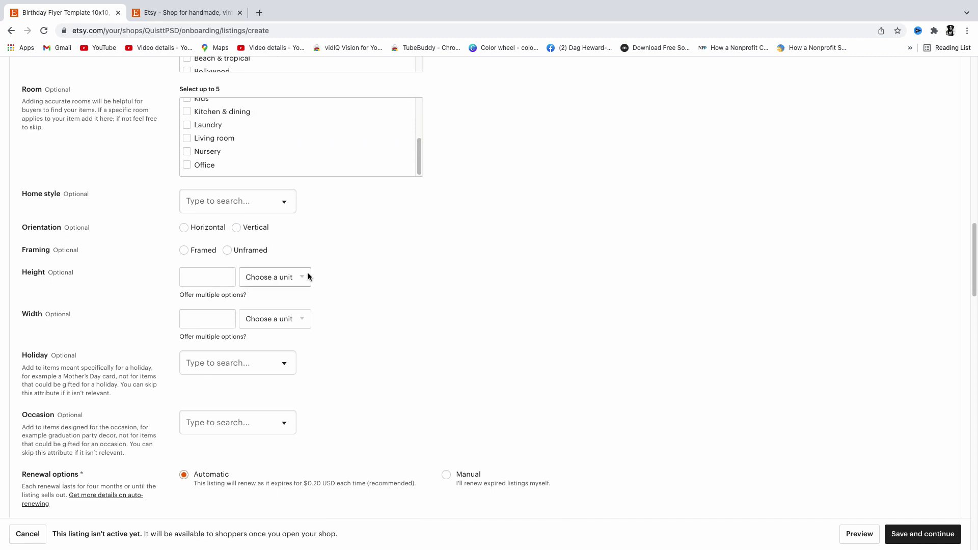
click(299, 279)
click(267, 322)
click(212, 280)
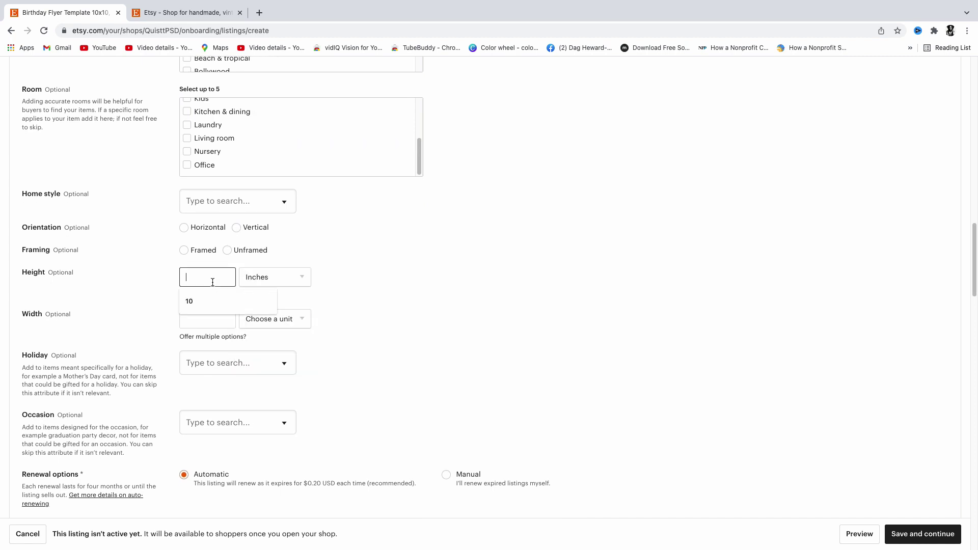
text(10)
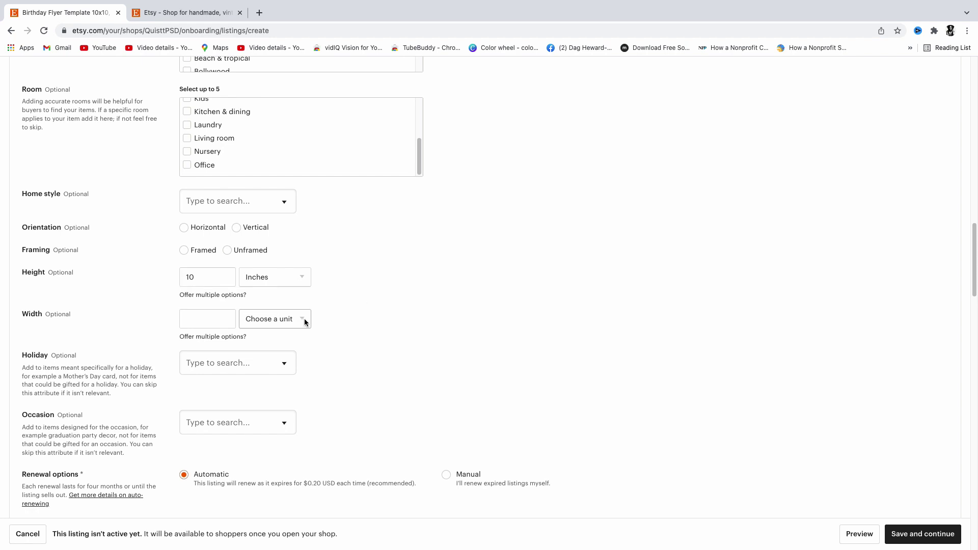
click(304, 319)
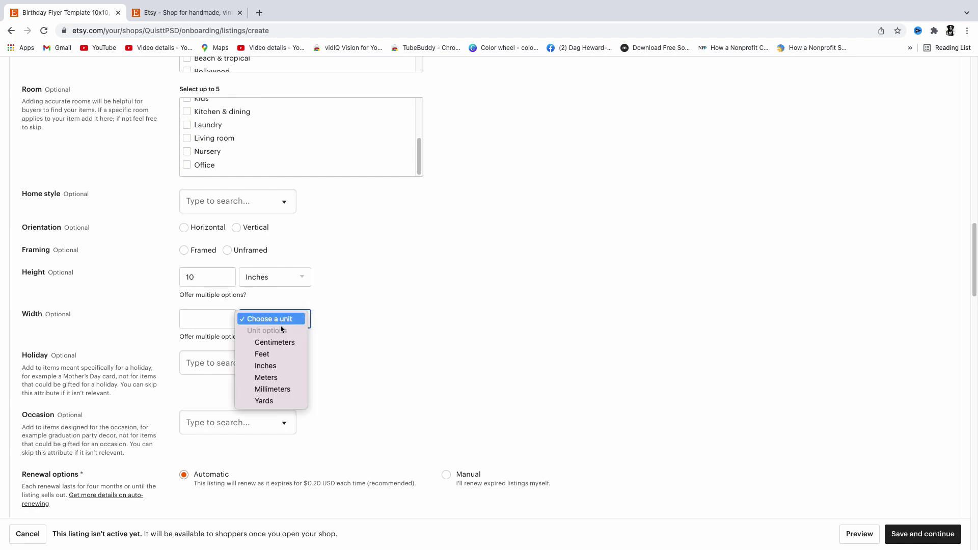
click(266, 366)
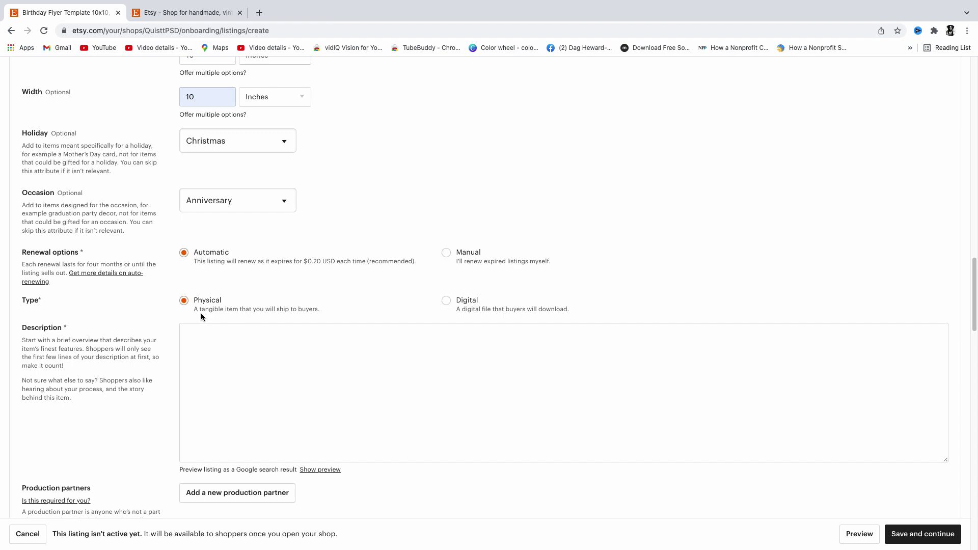
Mark the listing as a digital download and paste the prepared description.
click(447, 301)
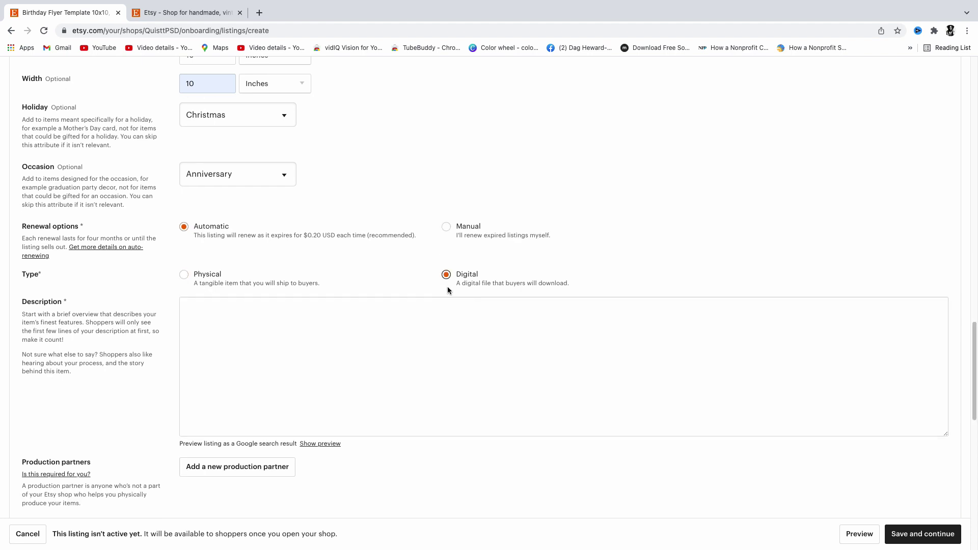
click(338, 313)
text(INSTANT ACCESS - No waiting - you’ll have access to your item right after purchasing!  Easy to edit Birthday Party flyer. All wording can be edited. You can replace the photo with your photo for an even more customized look. This is a fun & festive flyer for any birthday occasion.  ▶WHAT’S INCLUDED? - Digital Flyer 10x10 inches The printed color result of the template may vary depending on your printer and the setting. Please set your printer on the photo quality or best quality in your printer properties area. I will not be held responsible for color variations.  ▶ HOW THIS WORKS: • . Once your payment is processed you will receive an email from Quistt Photoshop with a link to your template. • Click the link in the email to access, edit, save, download and print!   ▶ADDITIONAL INFORMATION ✔ This is not a personalized file, you edit yourself in Photoshop ✘ No physical items will be shipped. This is a digital file. ✔Yes, this PSD template includes a background ✔ No software to install! Edit on your computer ✔ All text is editable including font style and color. Most of the design, graphics, backgrounds, color scheme & template size are editable ✔ You can add extra text boxes or images. ✔ You can save as a JPG, PNG or PDF. Download a Print Ready File in PDF for Multiples Per Page ✔ Template Access for 180 days and Unlimited Downloads   ▶WHERE TO PRINT? • Home printer • Copy center such as Staples, OfficeMax or FedEx Office  ▶SHOP POLICY - This item is for personal use only, you may not resell or share this product. - Due to the nature of this product, digital downloads are not eligible for refunds. All sales are final. Kindly message me to seek any clarification before you proceed with the purchase. - By purchasing you agree to these terms and our shop policies.)
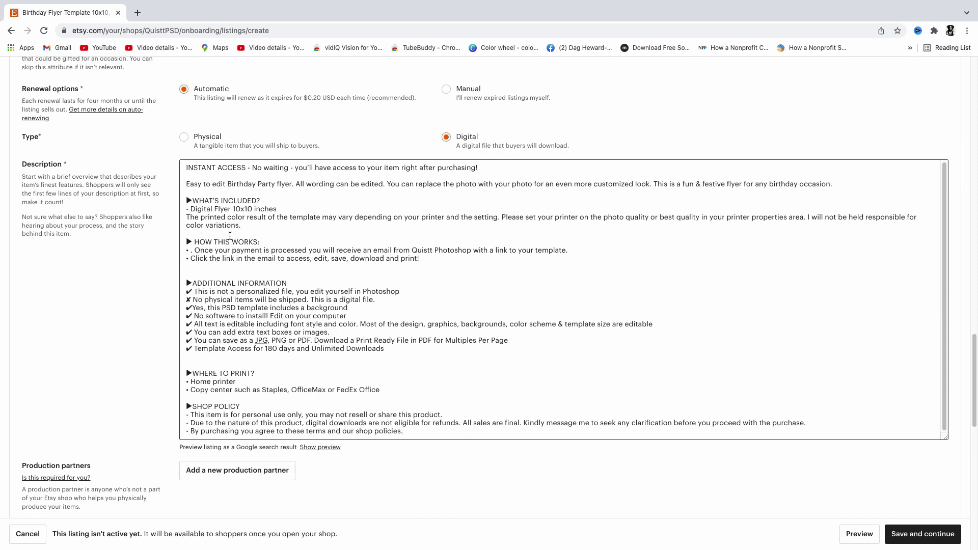
Add the tags church flyer, birthday template and flyer template.
scroll(230, 236, down, 5)
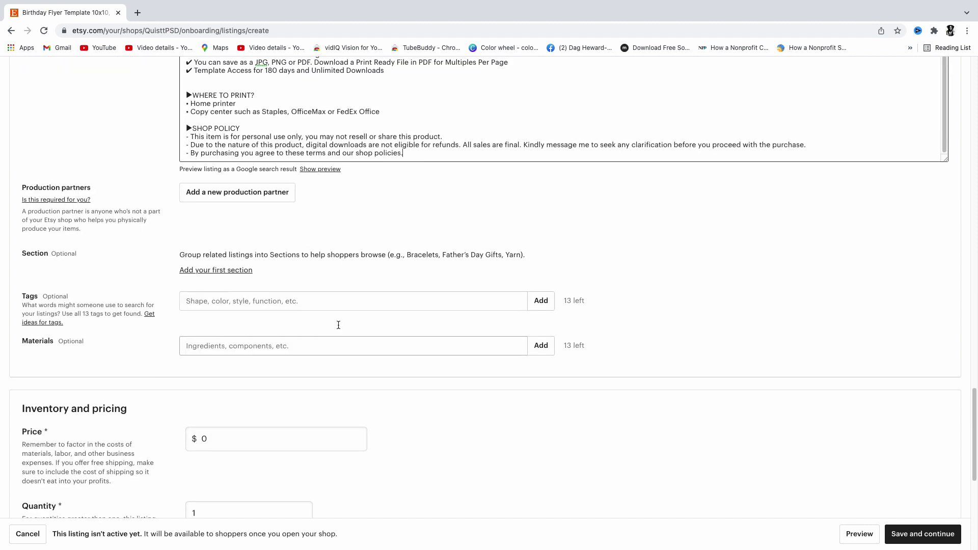
click(232, 303)
text(church flyer)
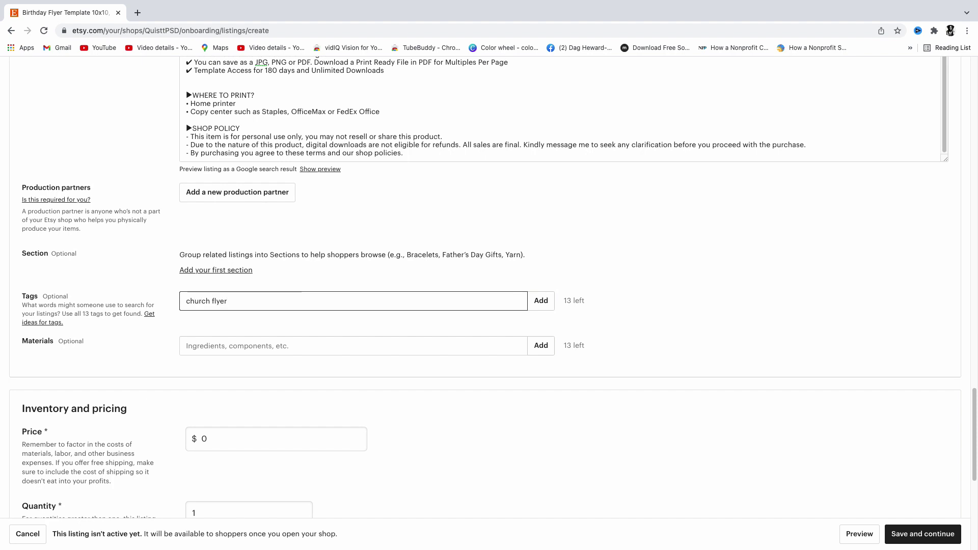
key(Return)
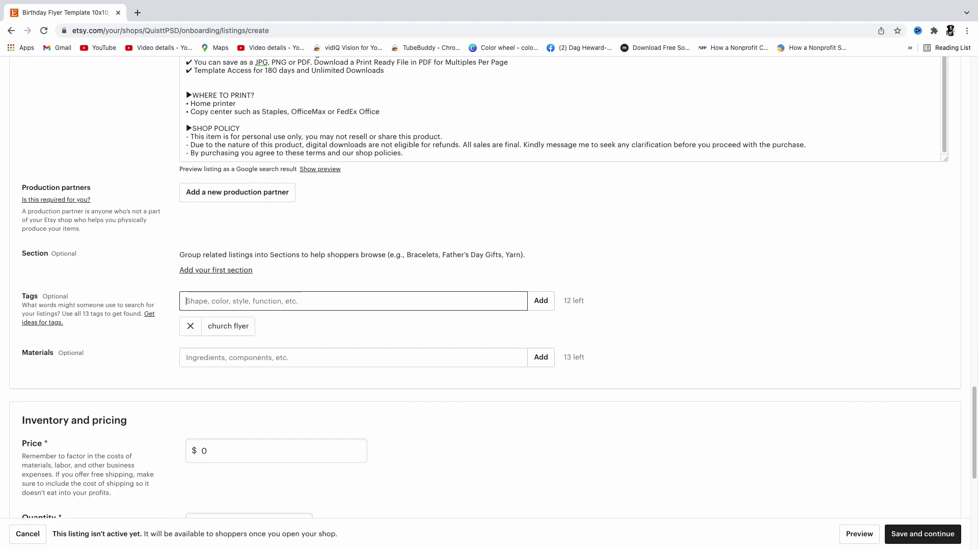
text(birthday flyer template)
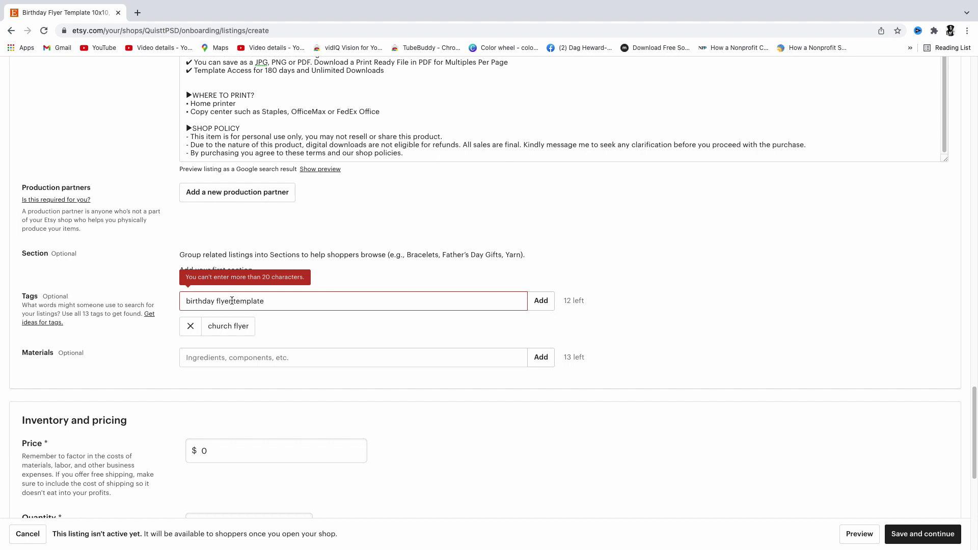
click(217, 301)
text(template,)
key(Return)
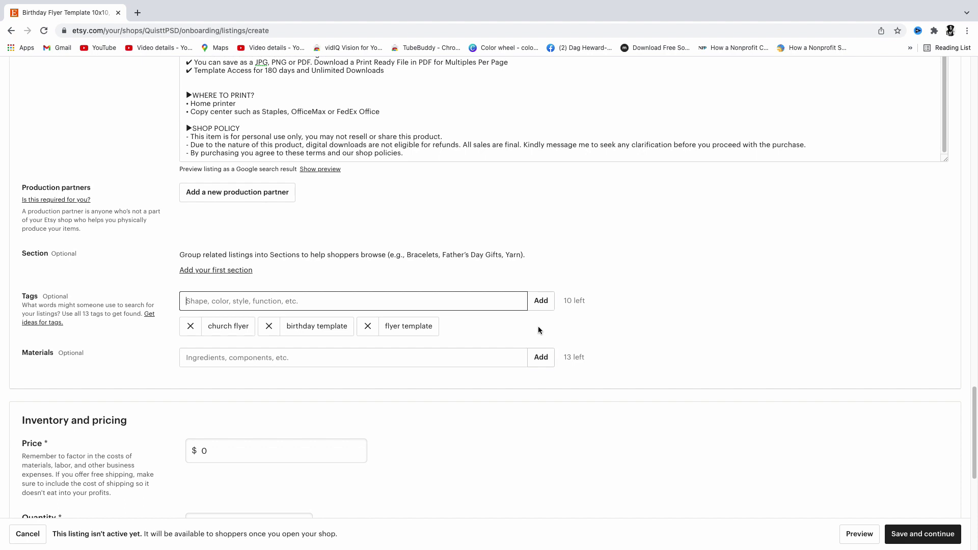
Add Photoshop and Canva as the listing's materials.
click(314, 359)
text(Photoshop, Canva)
key(Return)
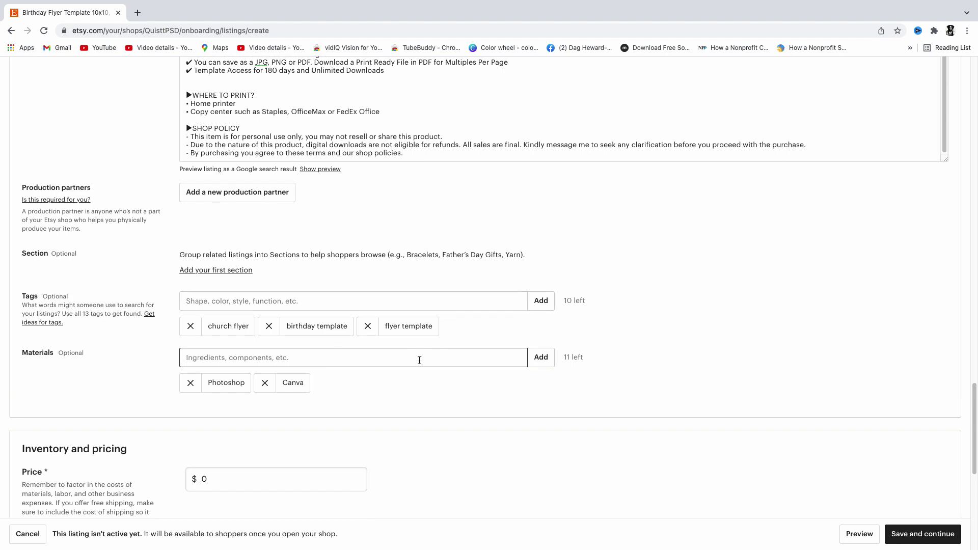
scroll(419, 360, down, 4)
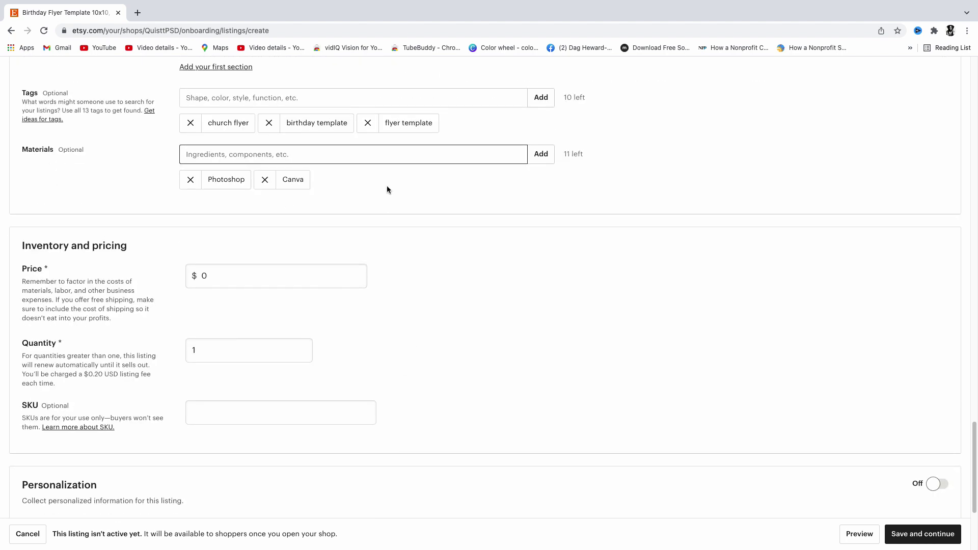
Set the price to $8.99 and the quantity to 100.
scroll(334, 228, down, 1)
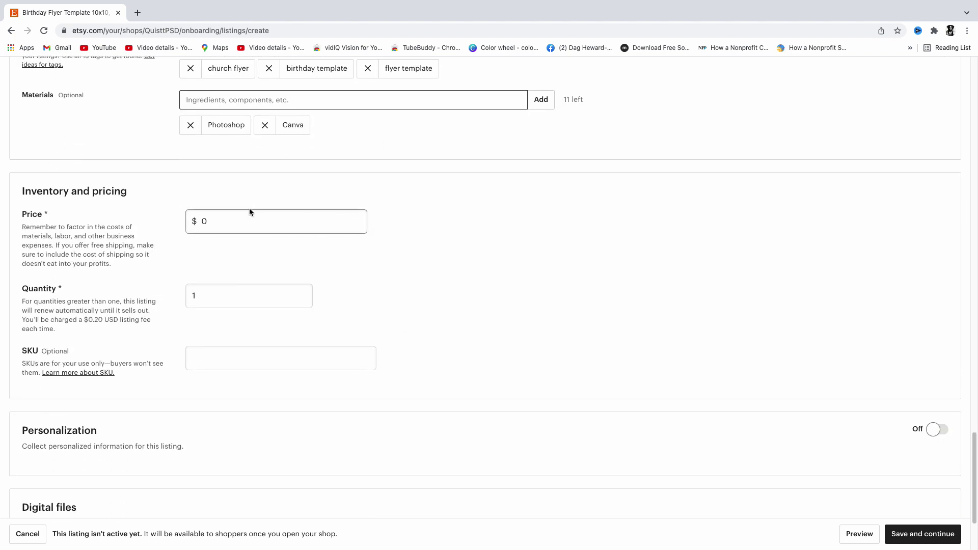
click(226, 222)
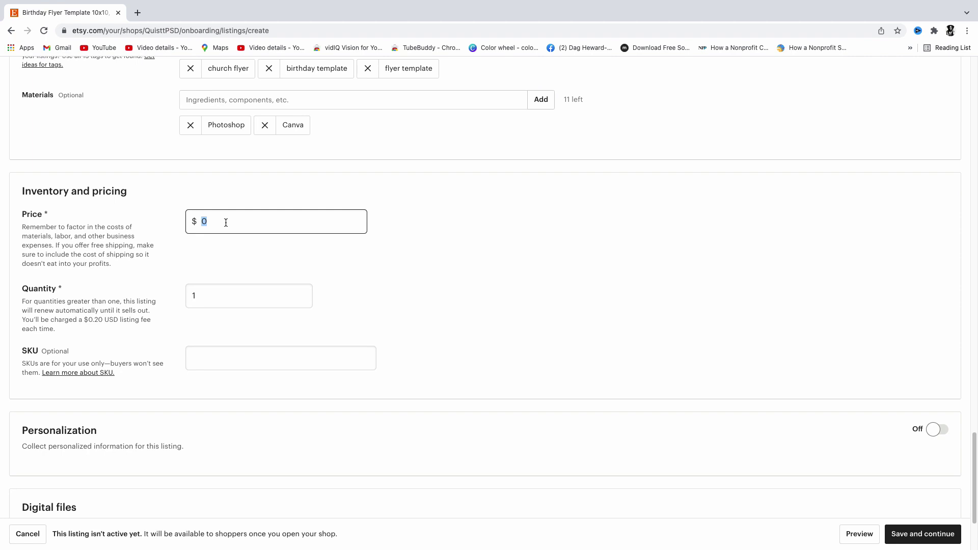
text(9.)
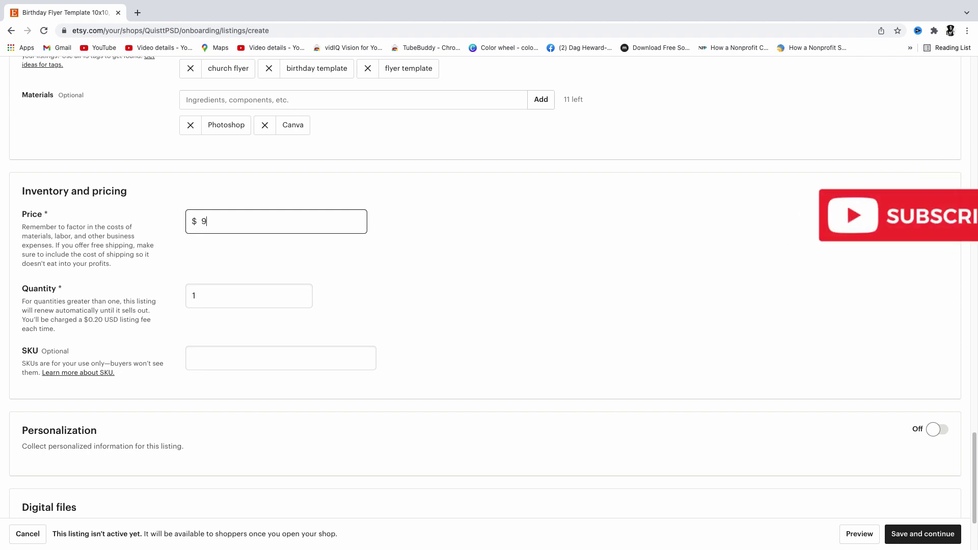
key(BackSpace)
key(BackSpace)
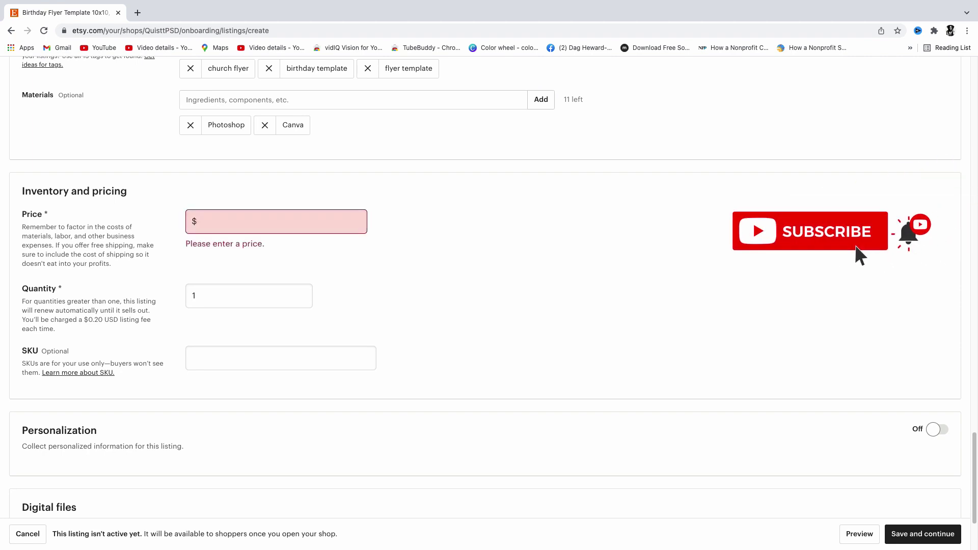
text(8.99)
click(209, 301)
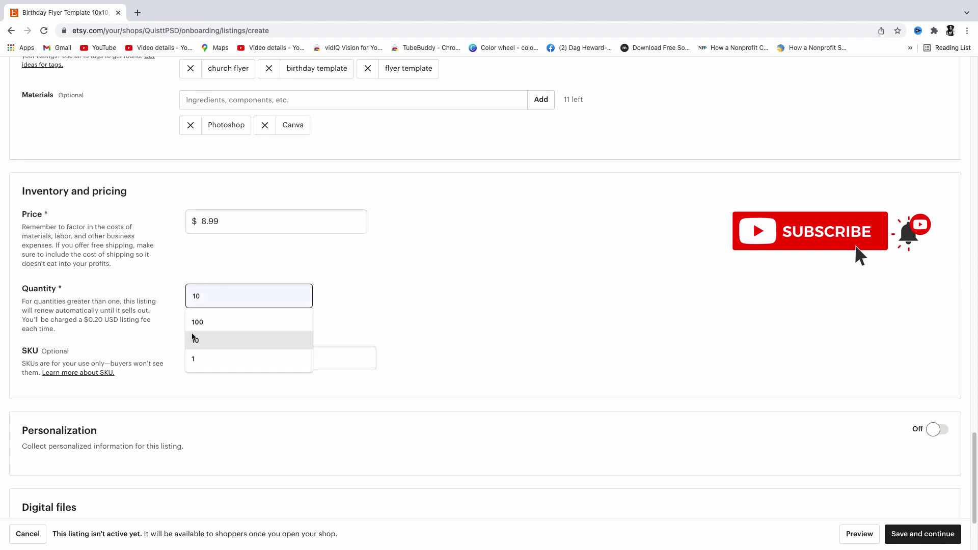
click(213, 323)
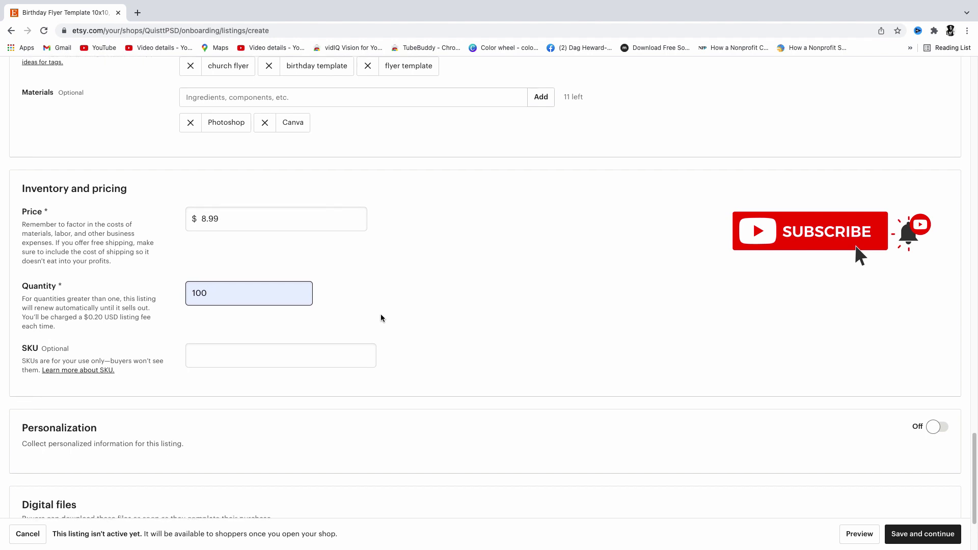
scroll(382, 319, down, 3)
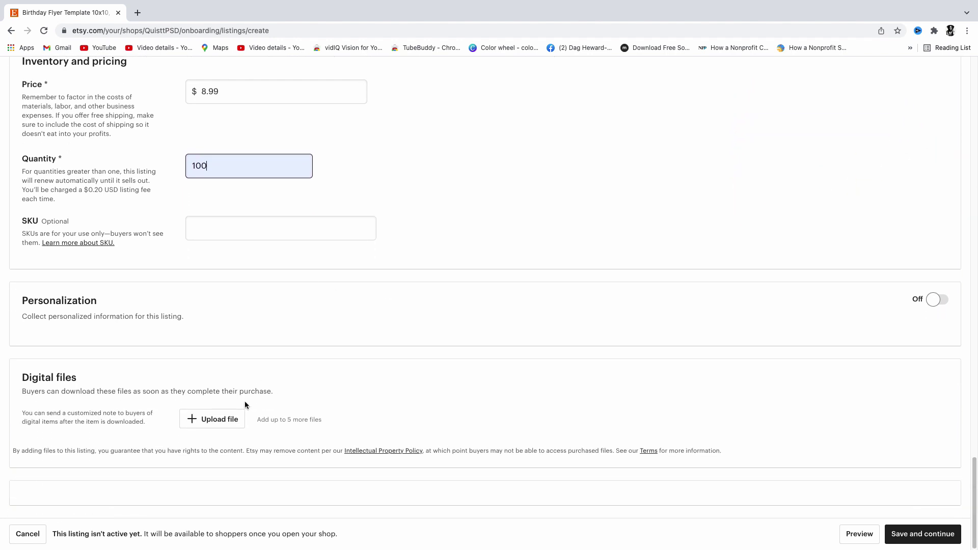
Upload EditInstructions.jpg and MyFirstLove1.psd as the listing's downloadable digital files.
click(194, 418)
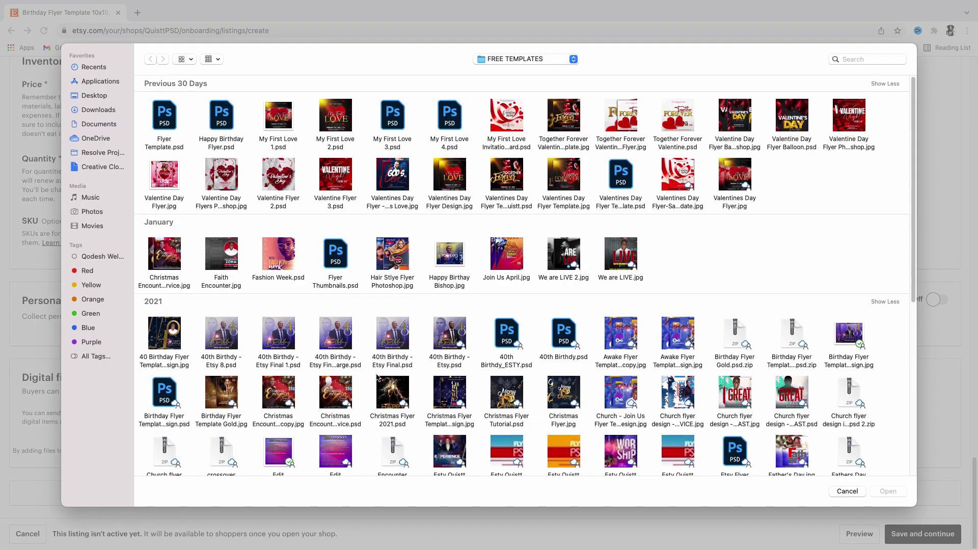
double_click(279, 450)
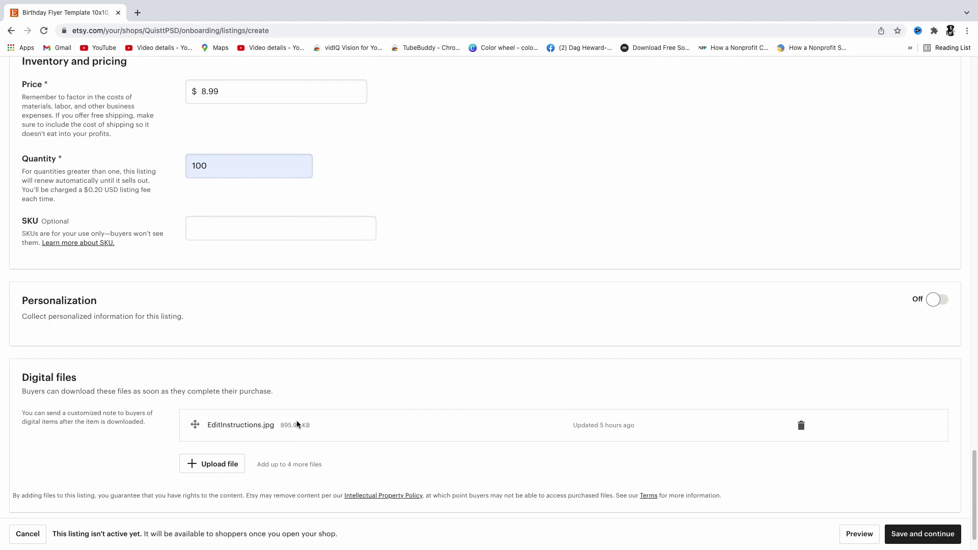
click(192, 465)
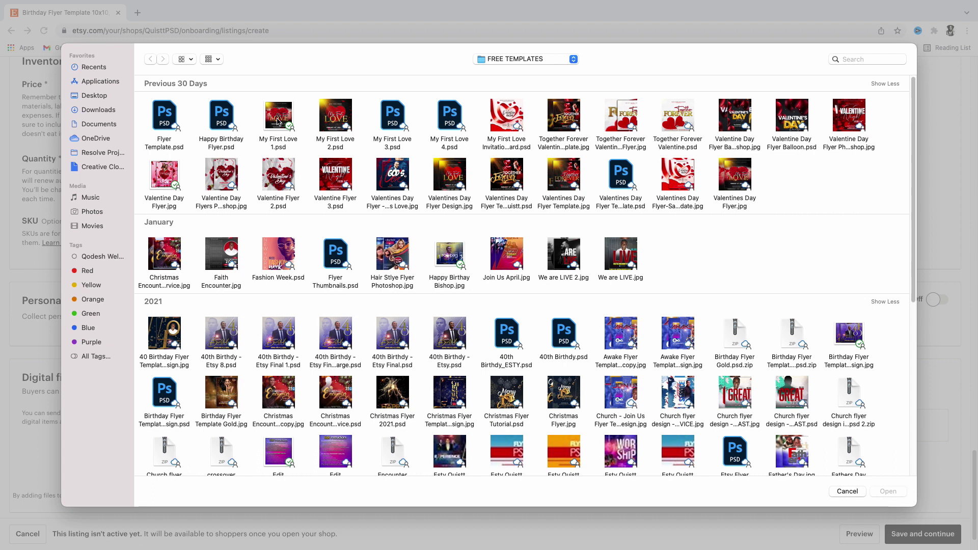
double_click(277, 121)
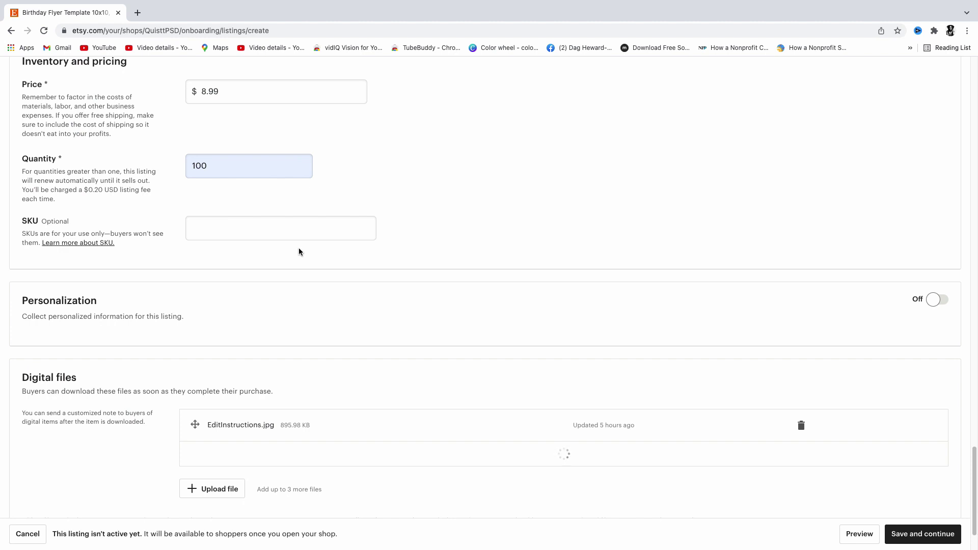
scroll(356, 306, down, 2)
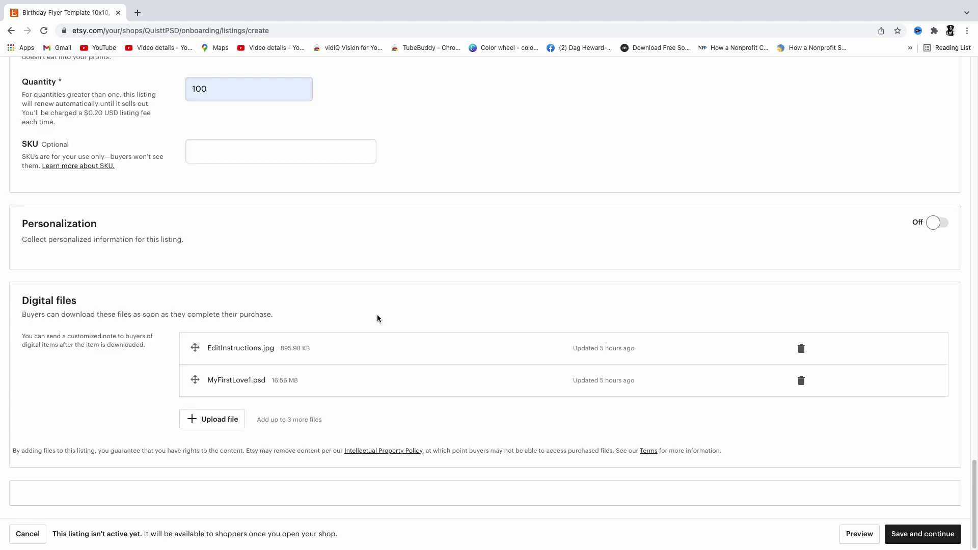
Preview the Birthday Flyer Template 10x10 listing to check how it looks.
click(855, 535)
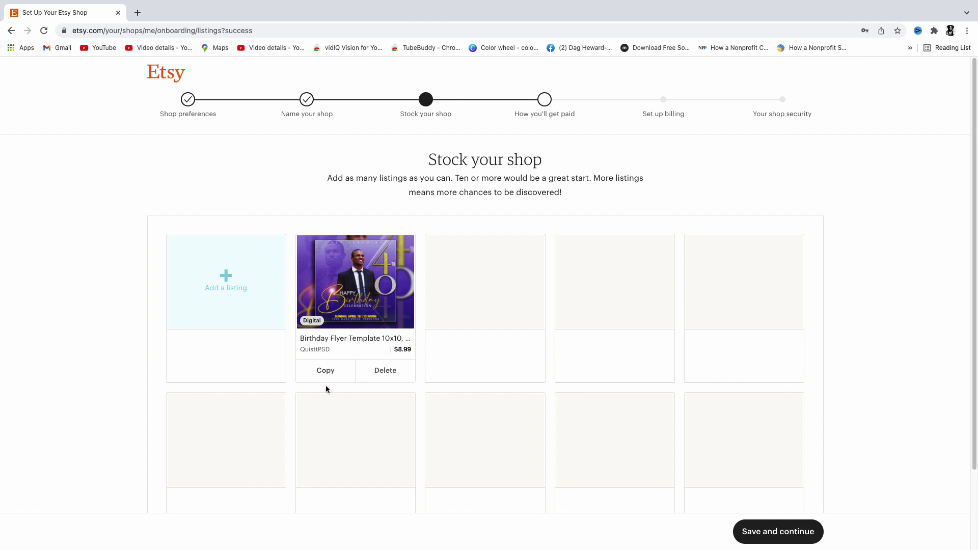
Save the $8.99 birthday flyer listing and look through the How you'll get paid form.
click(759, 533)
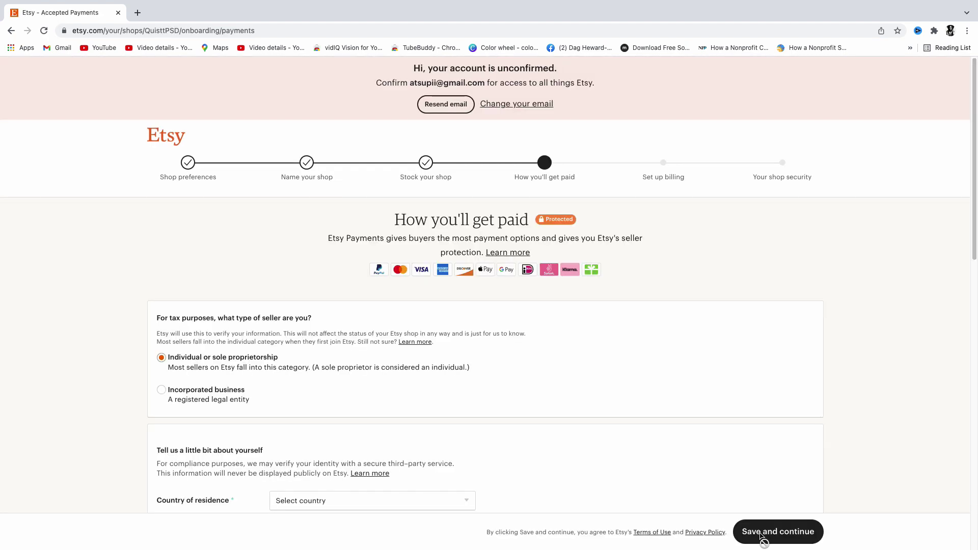
scroll(518, 395, down, 1)
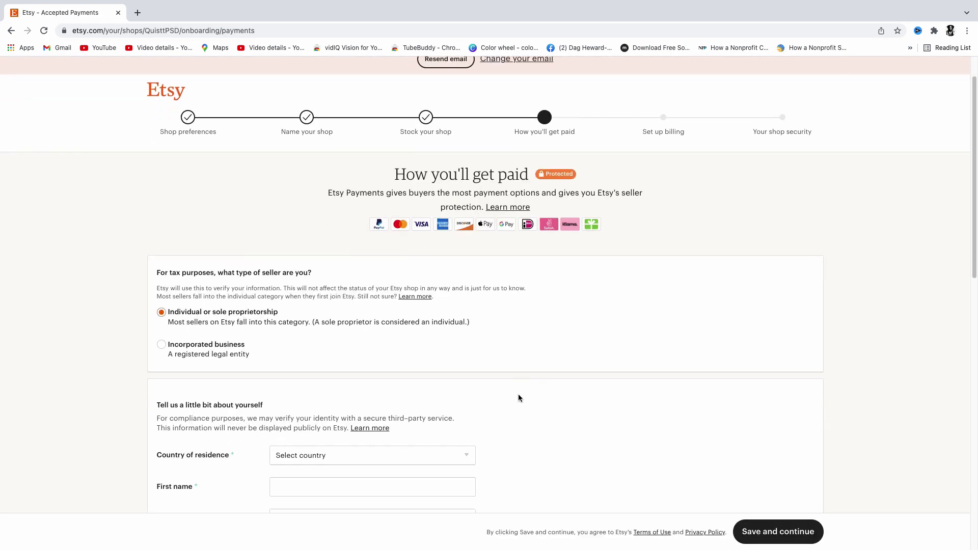
scroll(495, 340, down, 5)
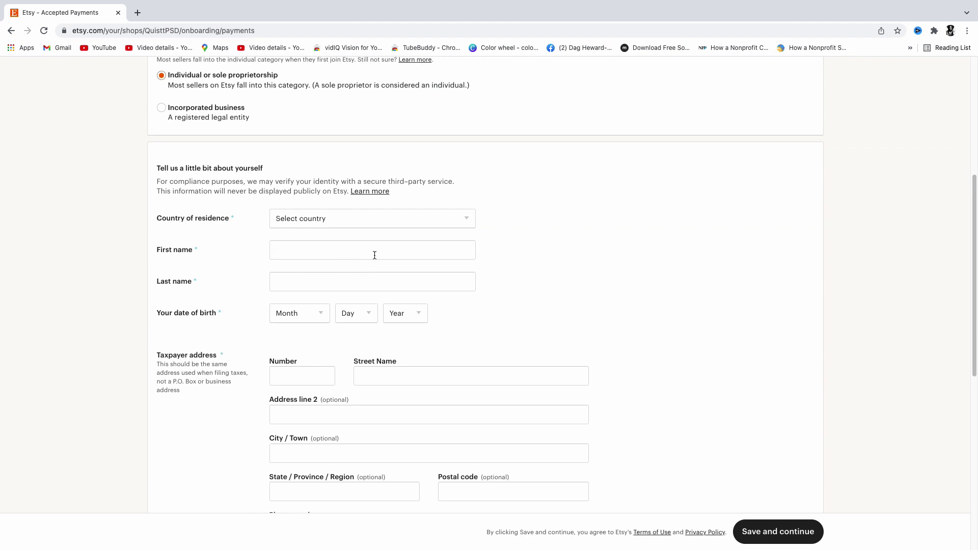
scroll(427, 395, down, 3)
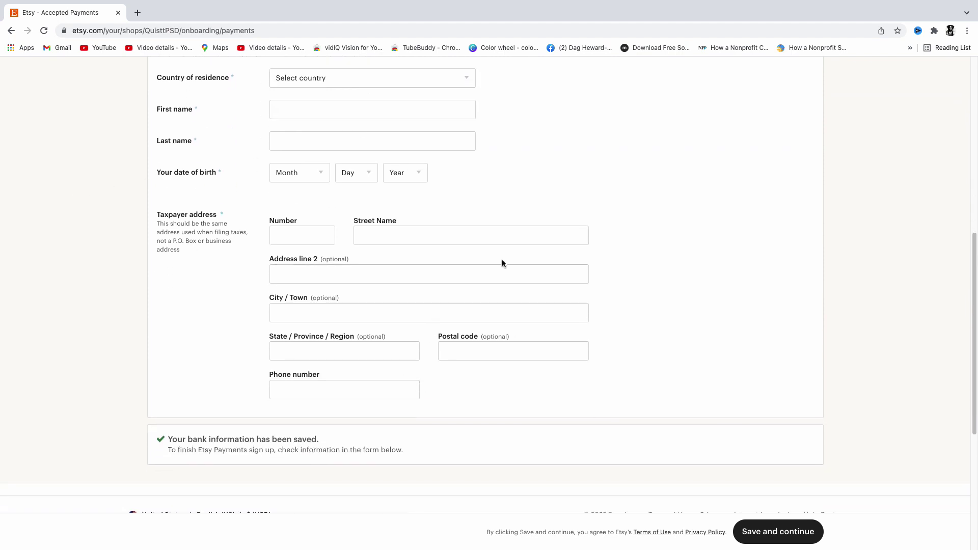
scroll(487, 382, down, 2)
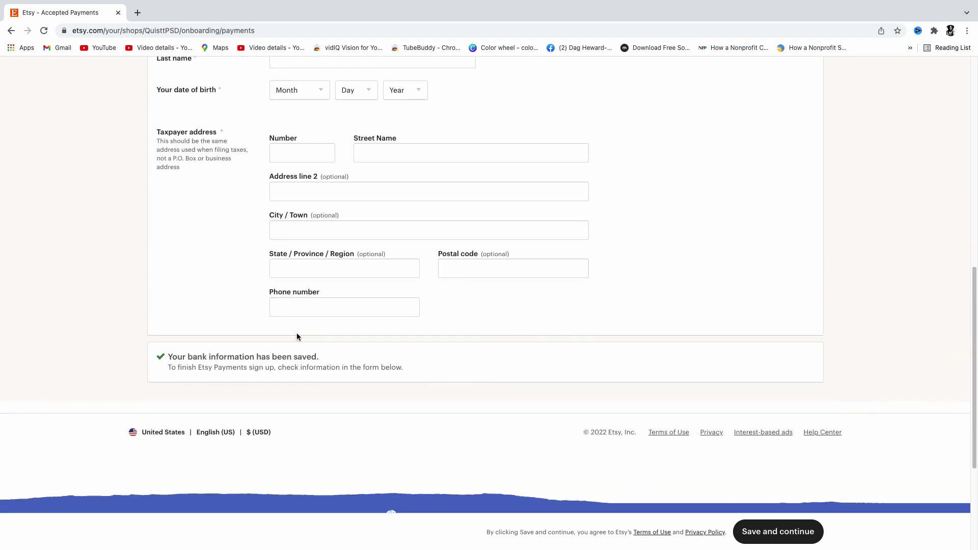
scroll(473, 374, up, 10)
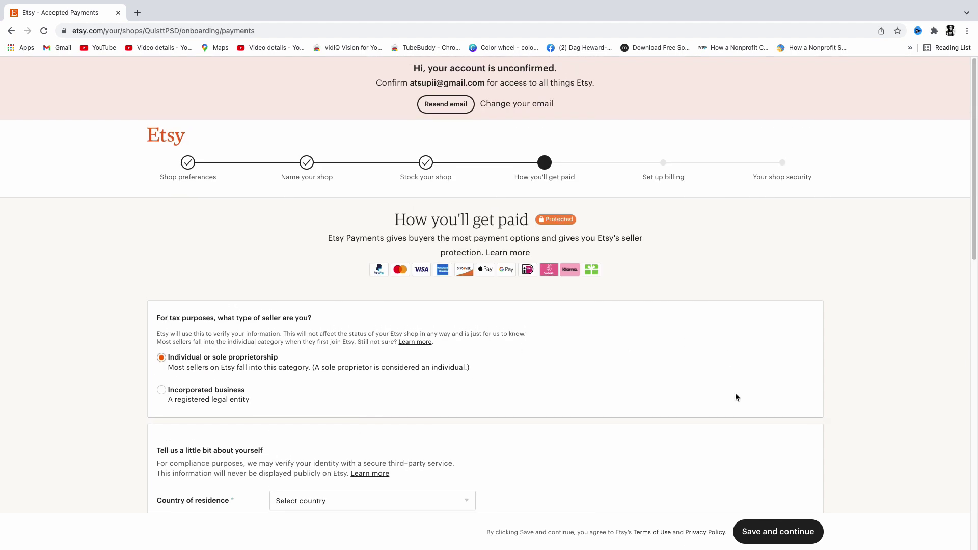
scroll(745, 416, down, 1)
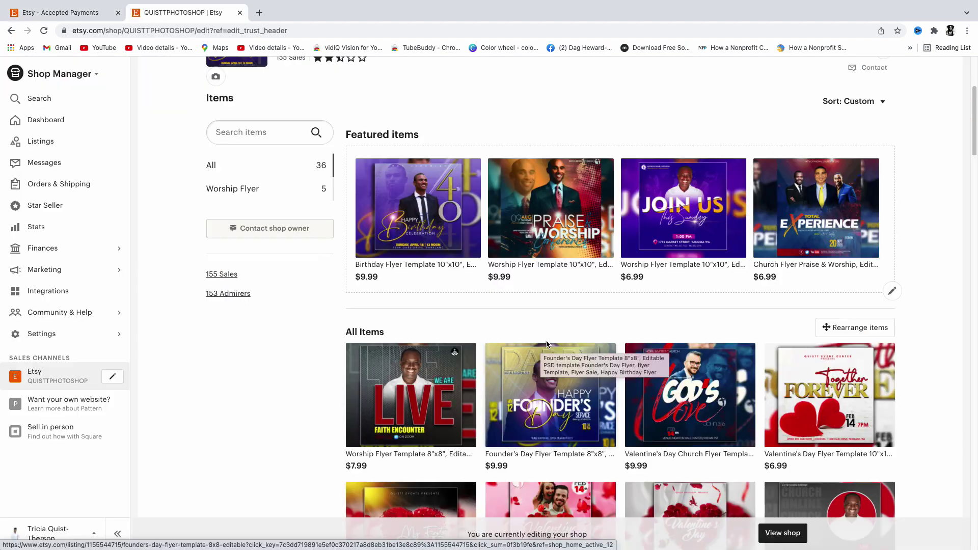
Open the Founder's Day Flyer Template 8"x8" listing and make a copy of it.
click(557, 400)
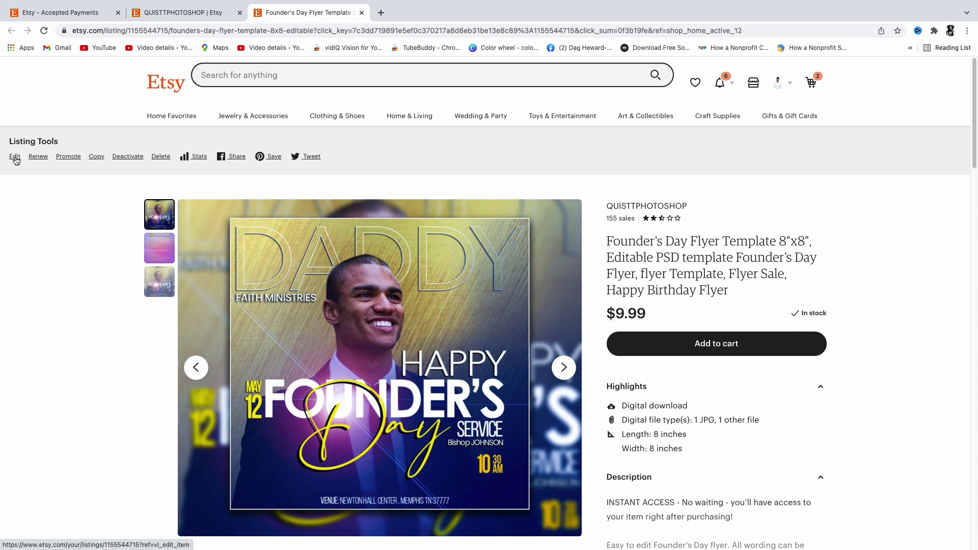
click(97, 157)
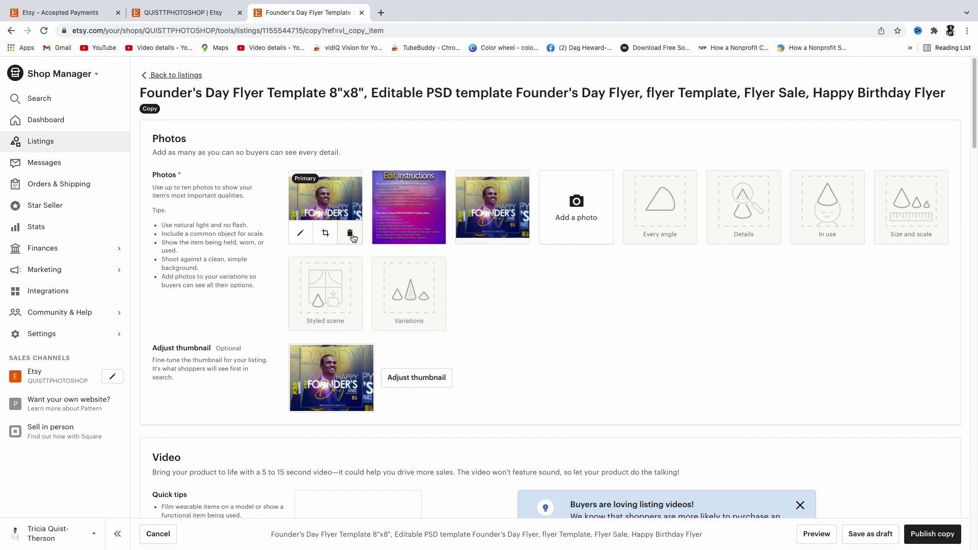
Replace the Founder's Day photo with the Valentine's Day God's Love flyer image.
click(351, 234)
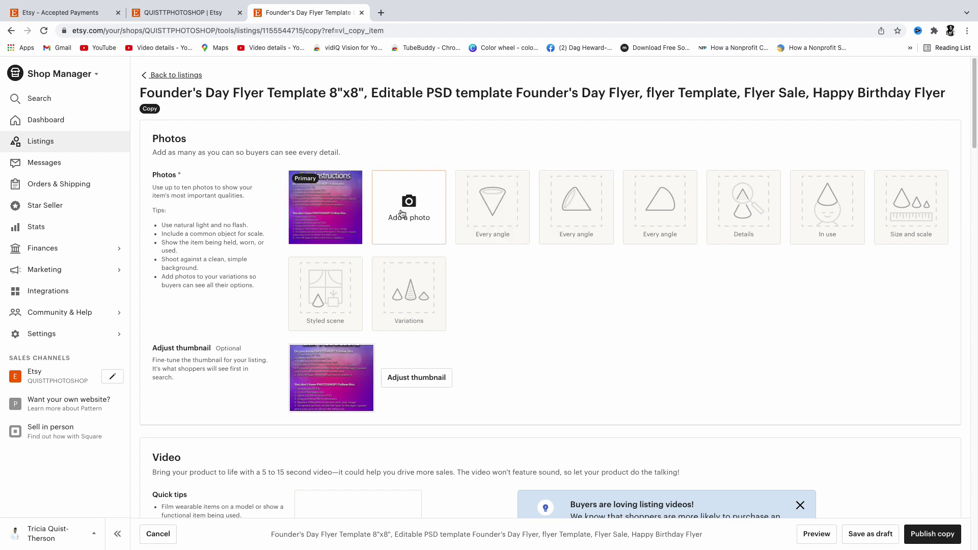
click(410, 204)
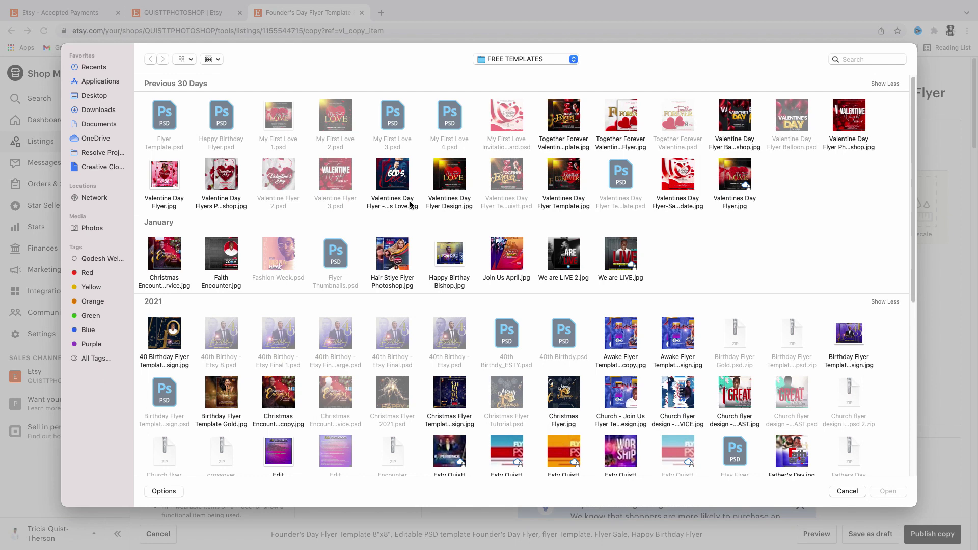
click(397, 183)
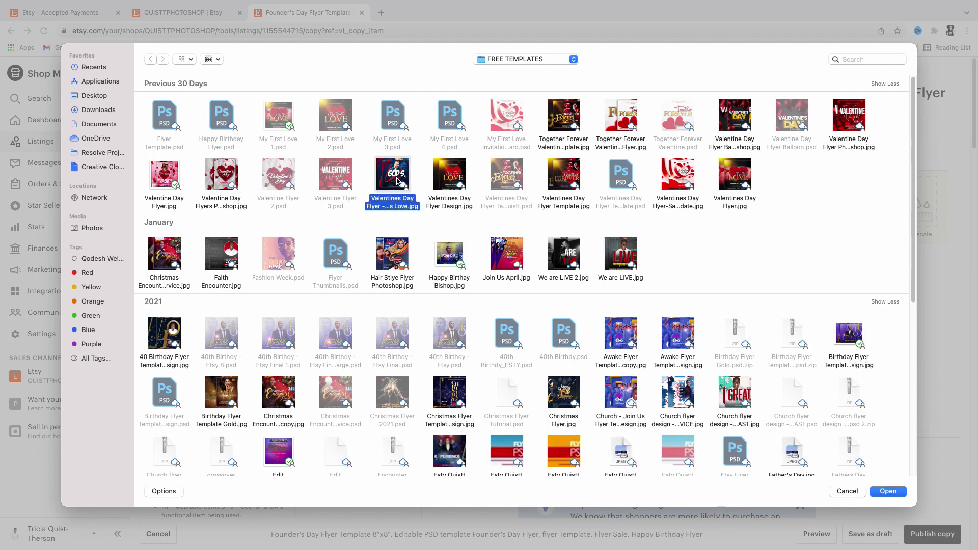
double_click(397, 181)
Review the copied listing's details and publish the copy.
scroll(567, 295, down, 2)
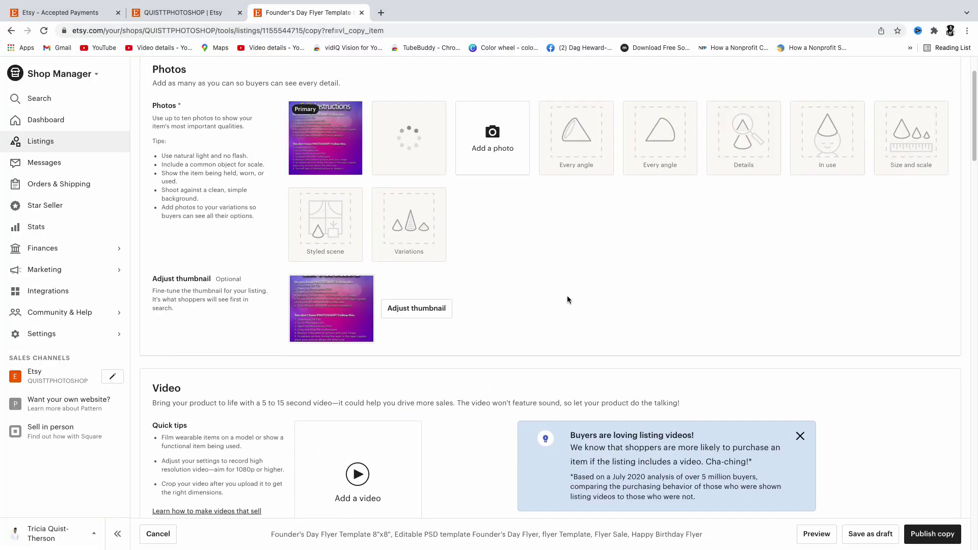
scroll(552, 288, down, 2)
scroll(518, 280, down, 7)
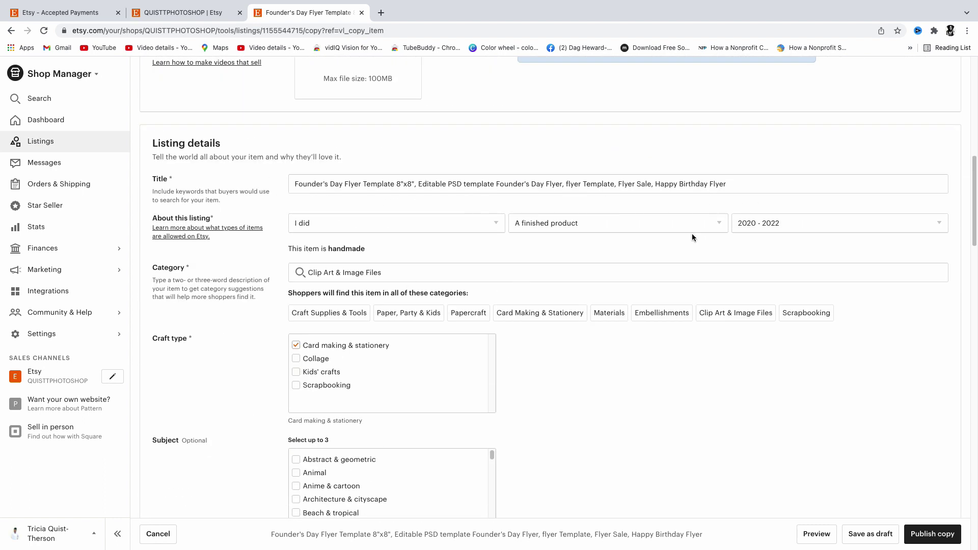
scroll(547, 251, up, 10)
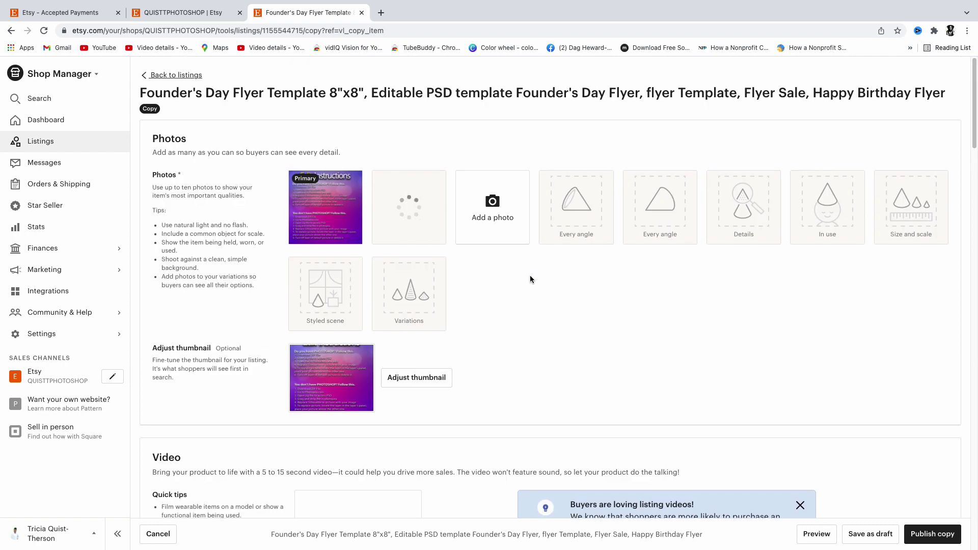
scroll(530, 276, down, 10)
scroll(530, 276, up, 10)
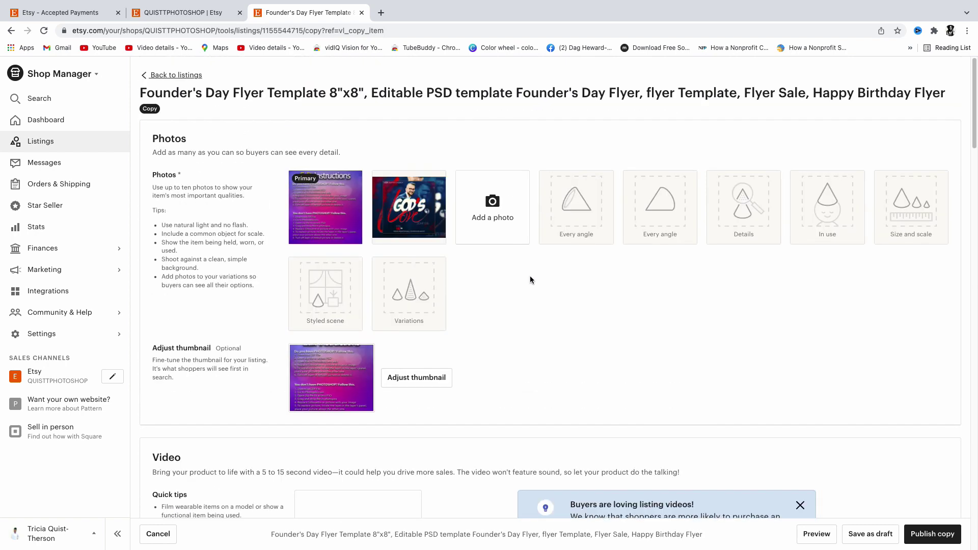
scroll(589, 350, down, 6)
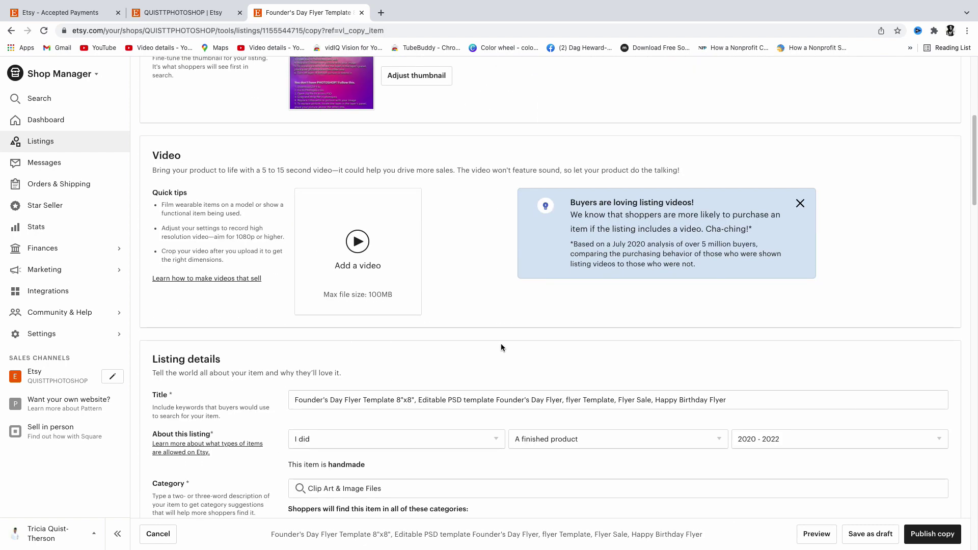
scroll(501, 347, down, 2)
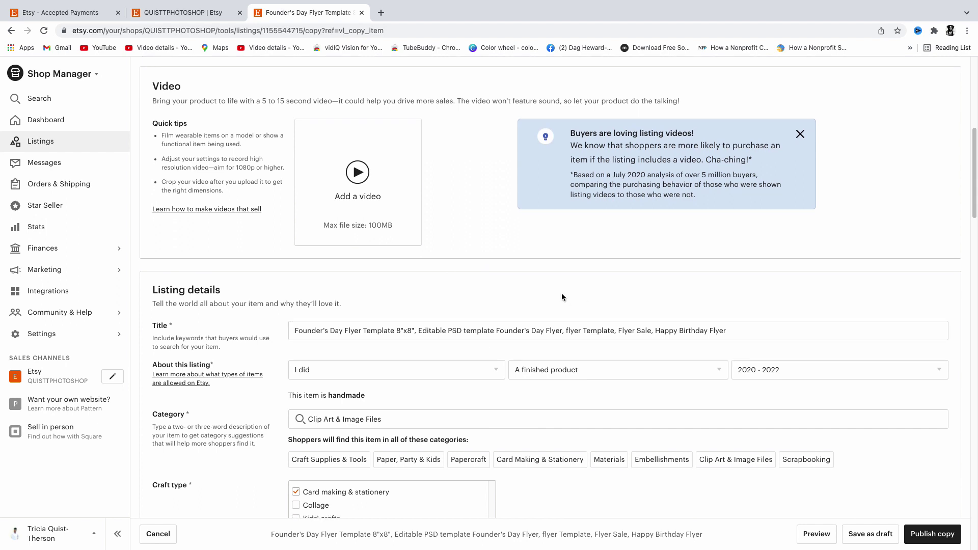
scroll(562, 295, down, 8)
scroll(366, 313, down, 20)
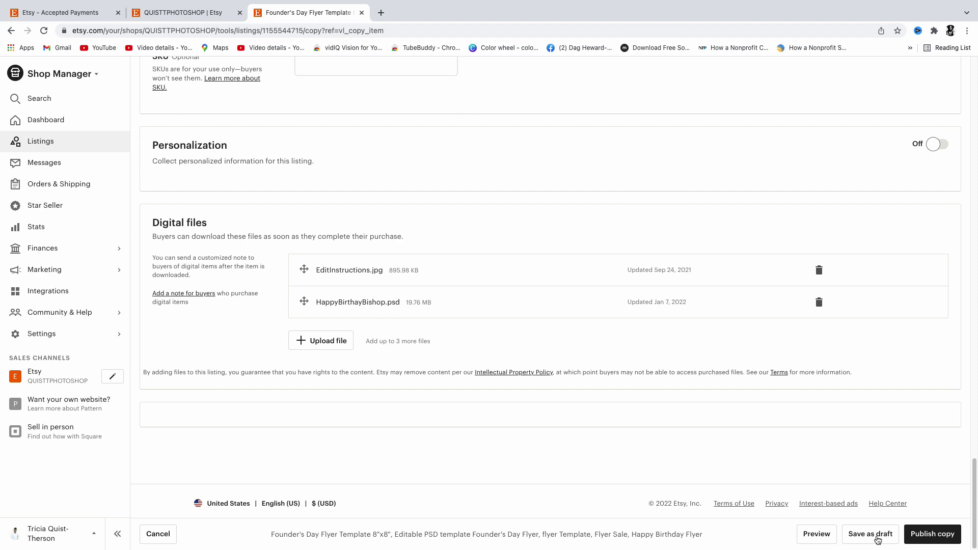
click(918, 535)
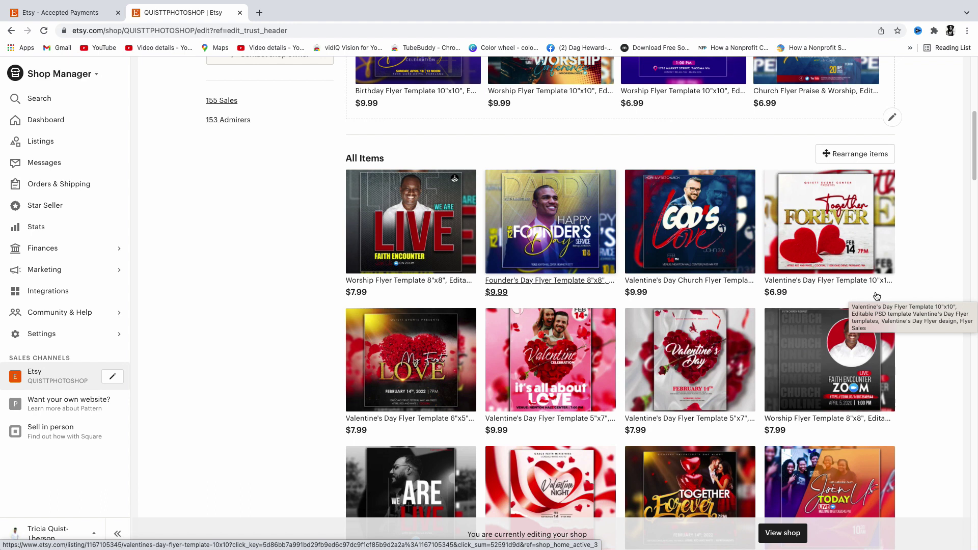
Reopen the just-closed Founder's Day listing editor tab with Ctrl+Shift+T.
key(ctrl+shift+t)
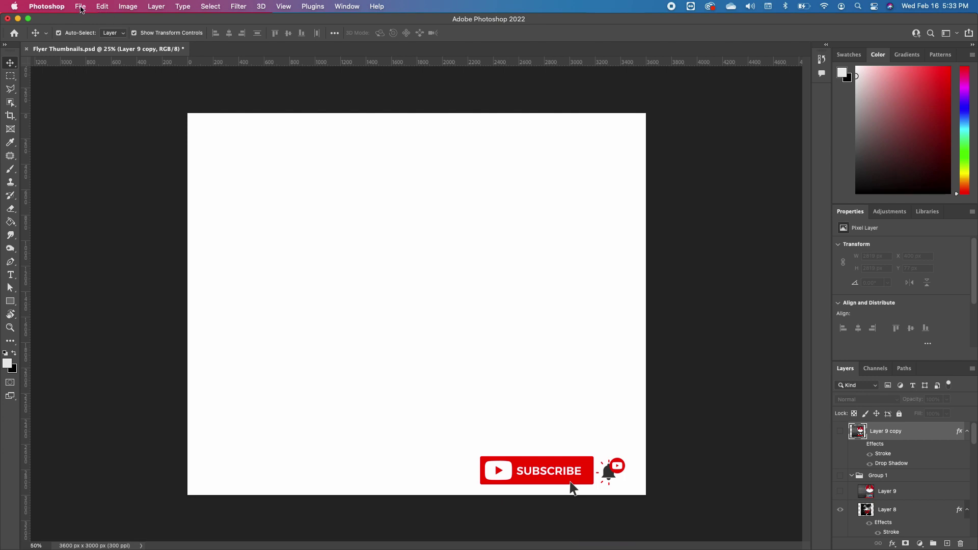
Check the canvas Image Size and make the Faith Encounter Zoom flyer layer visible.
click(131, 6)
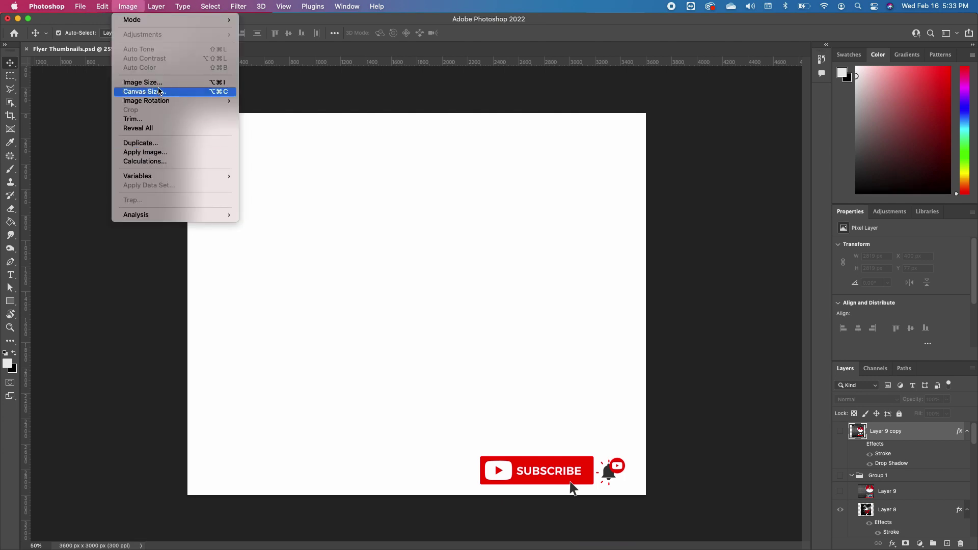
click(153, 82)
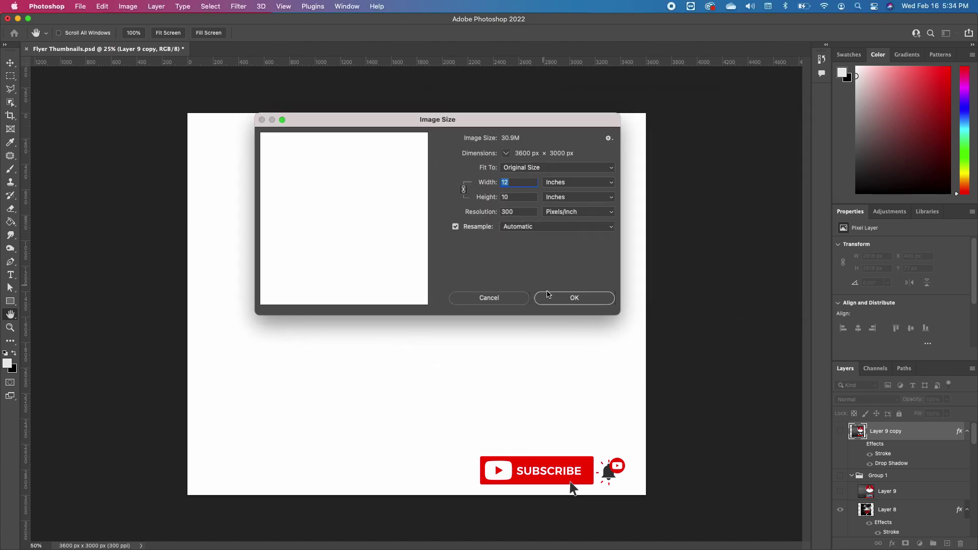
click(568, 301)
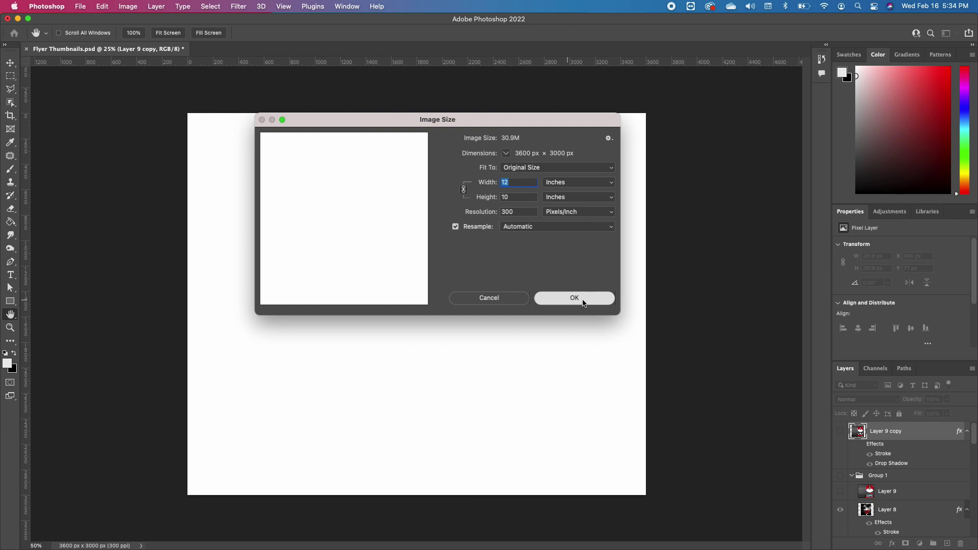
click(555, 300)
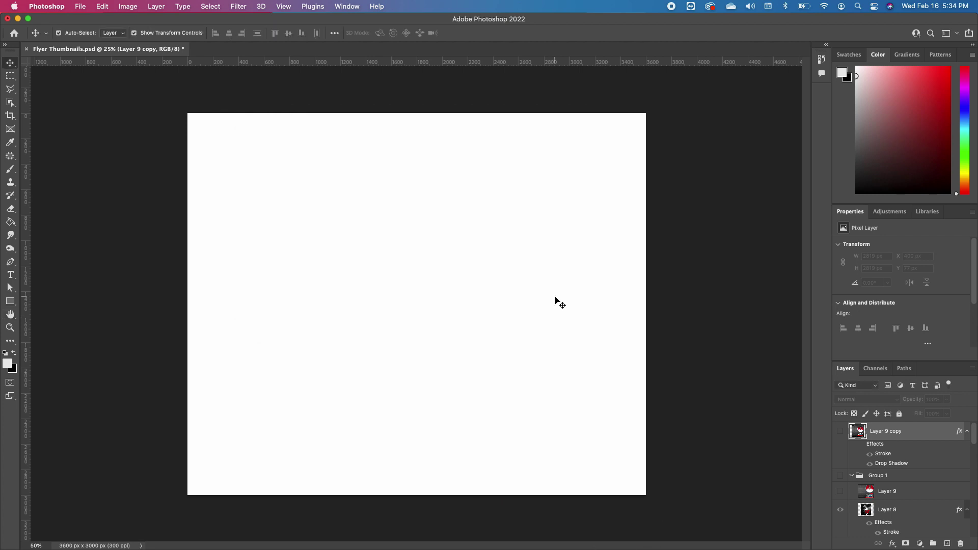
click(840, 431)
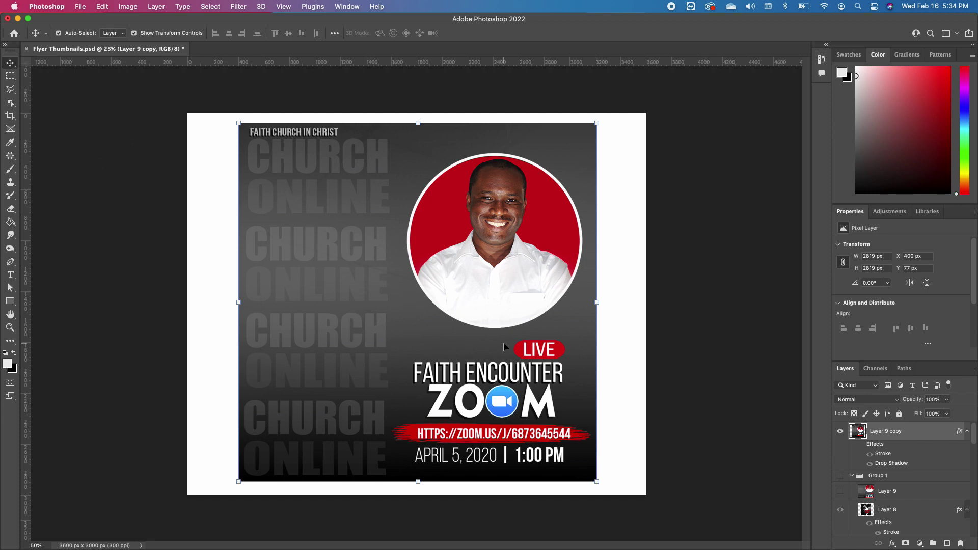
Duplicate the flyer layer and scale the lower copy to about 137% to fill the canvas.
click(620, 158)
click(576, 162)
key(super+j)
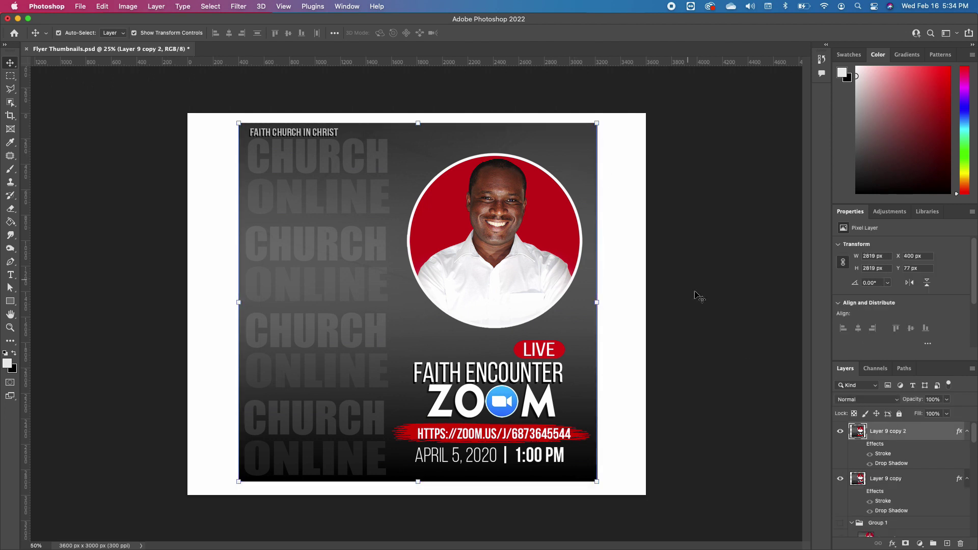
click(909, 484)
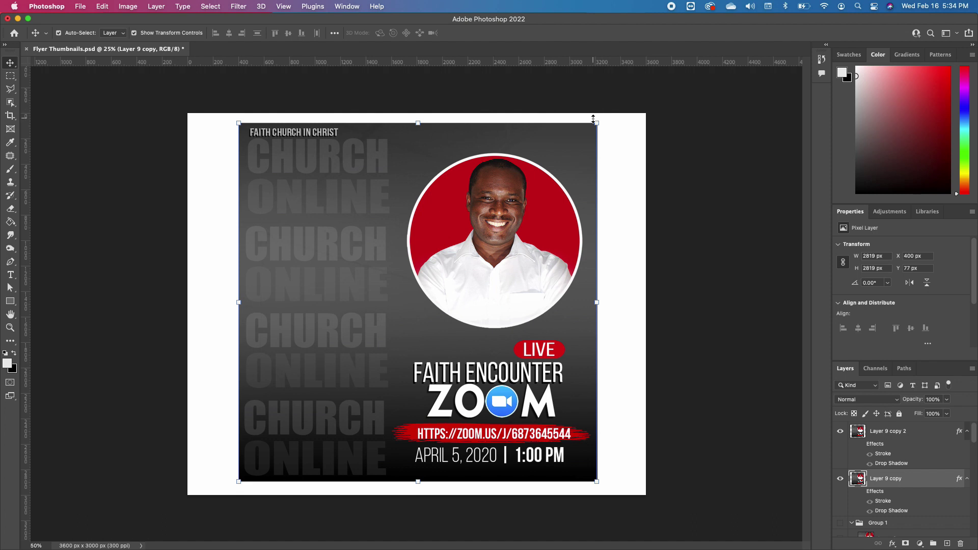
drag(593, 118, 659, 63)
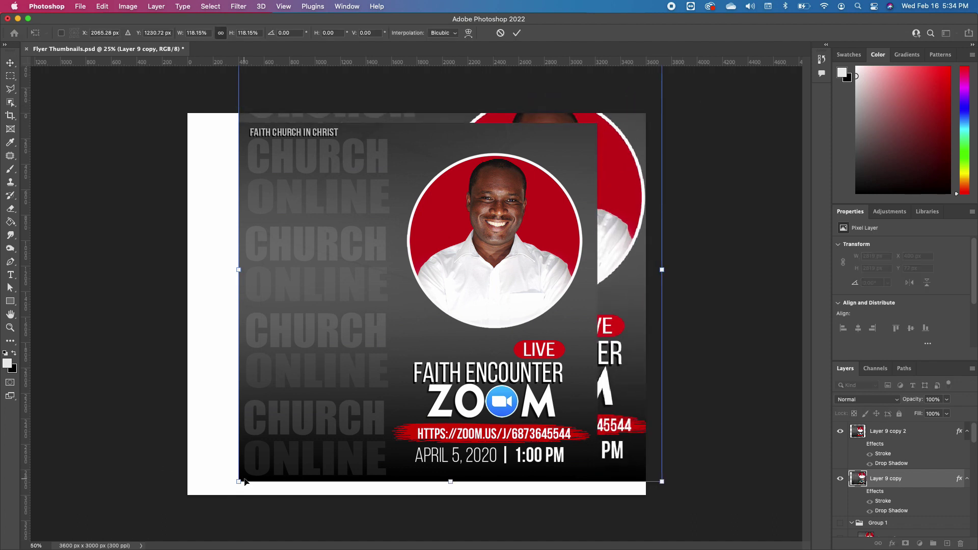
drag(240, 480, 172, 539)
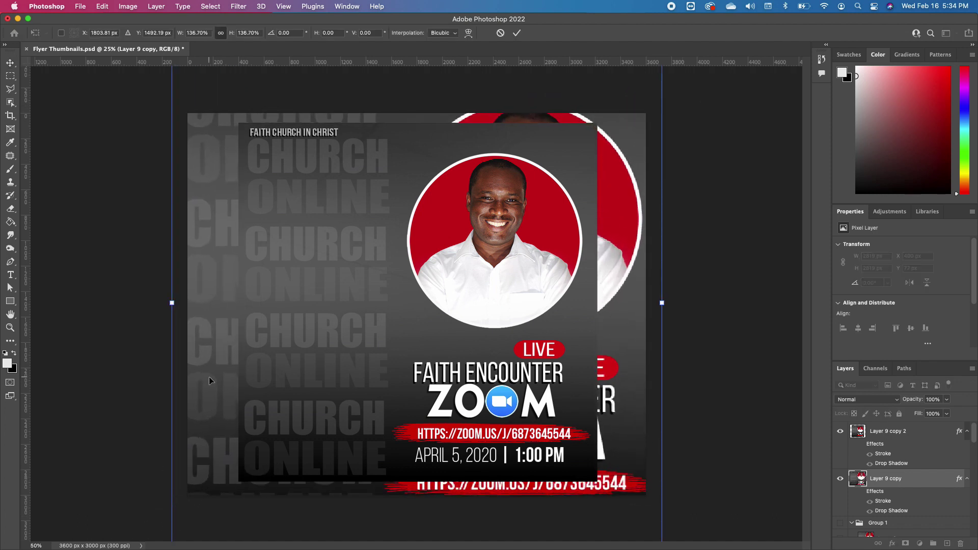
key(Return)
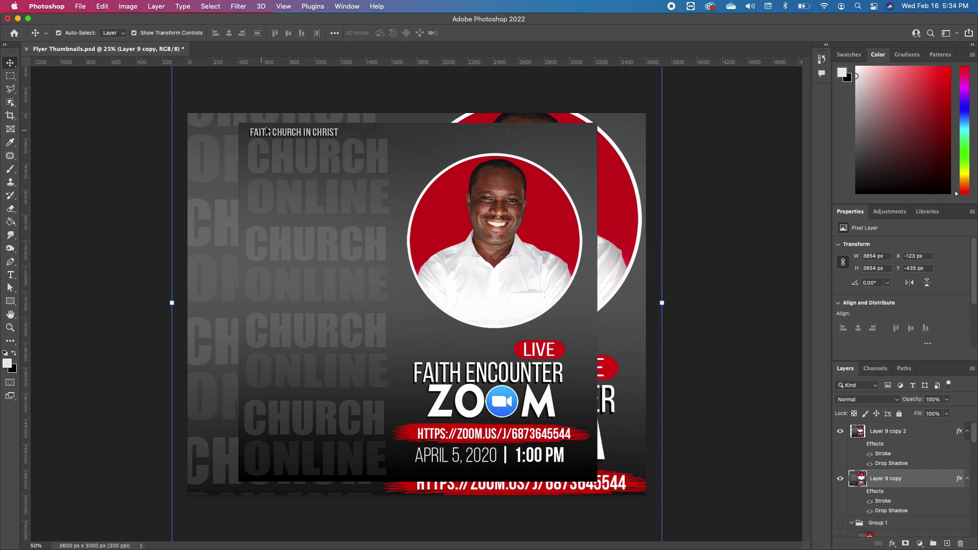
Apply a Gaussian Blur with a 21.9-pixel radius to the enlarged Layer 9 copy.
click(238, 6)
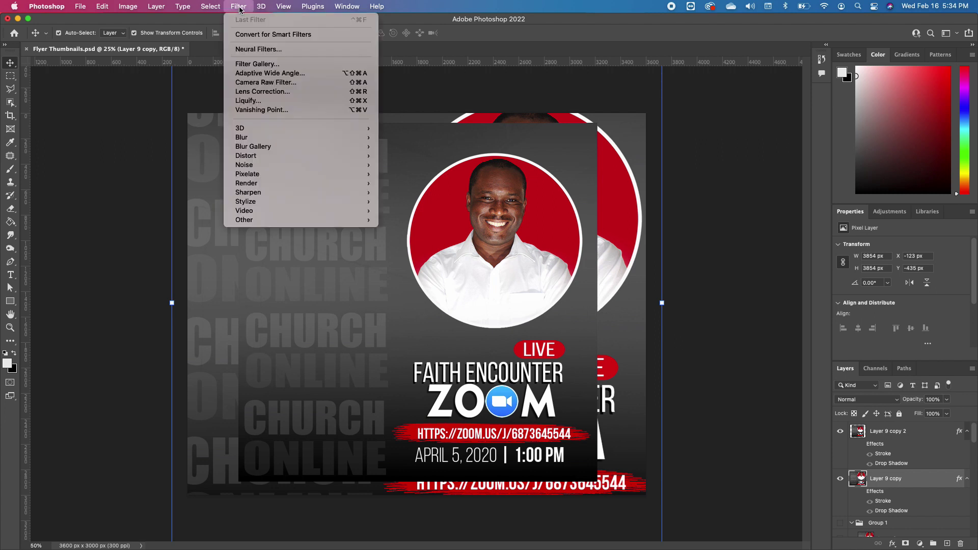
mouse_move(271, 157)
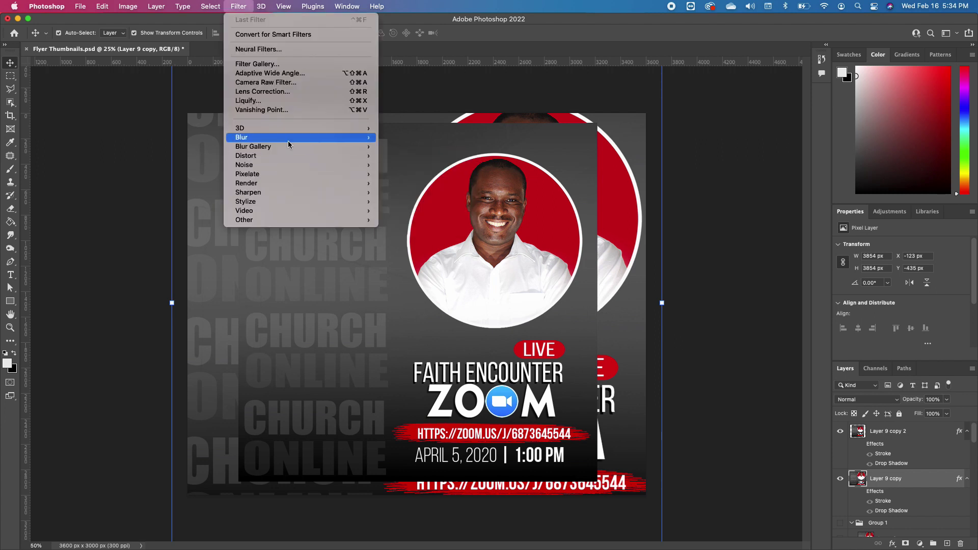
mouse_move(289, 138)
click(405, 174)
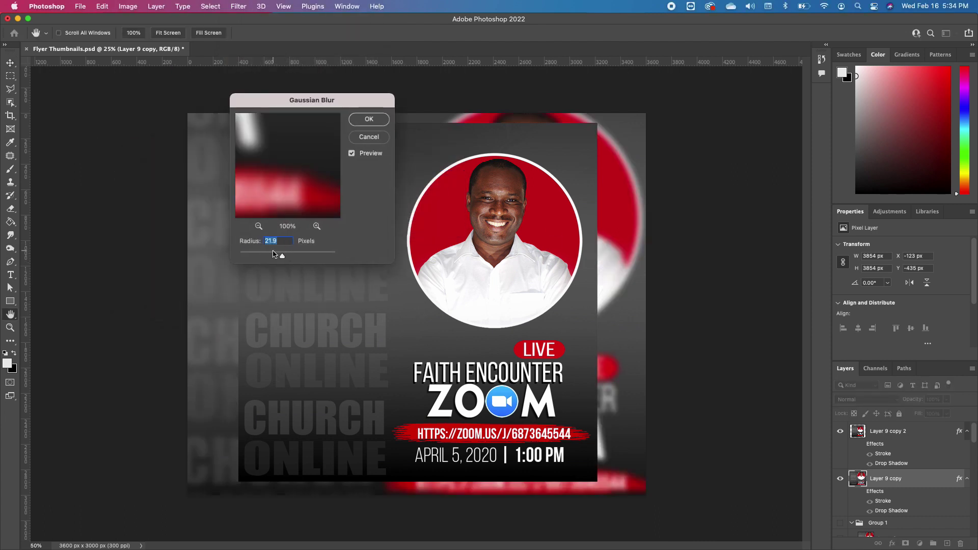
click(370, 120)
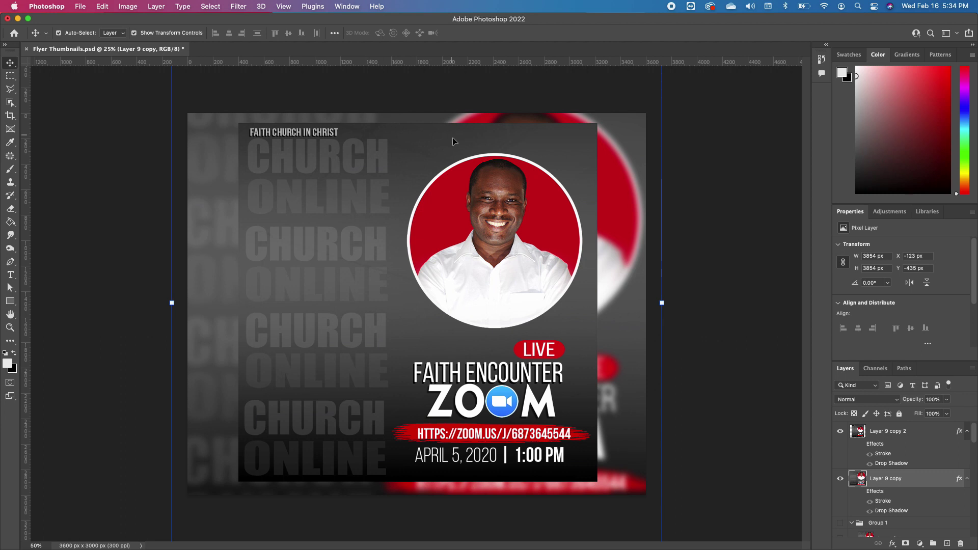
Turn on the white Stroke effect for the front flyer, Layer 9 copy 2.
click(510, 171)
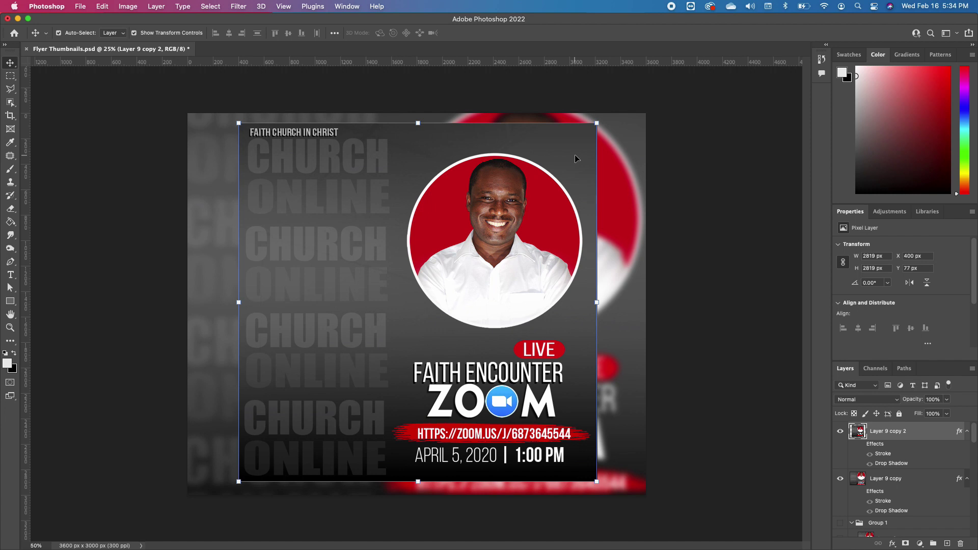
click(870, 454)
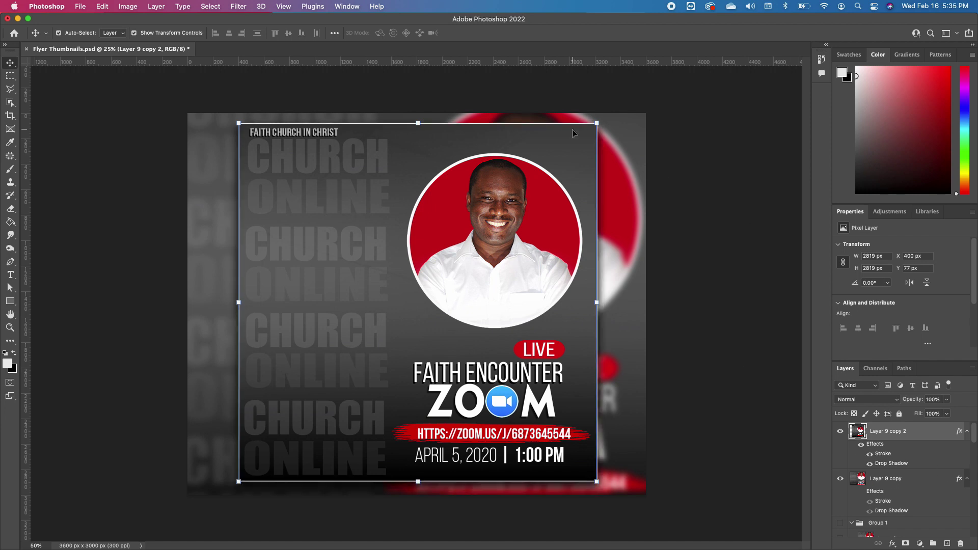
click(697, 169)
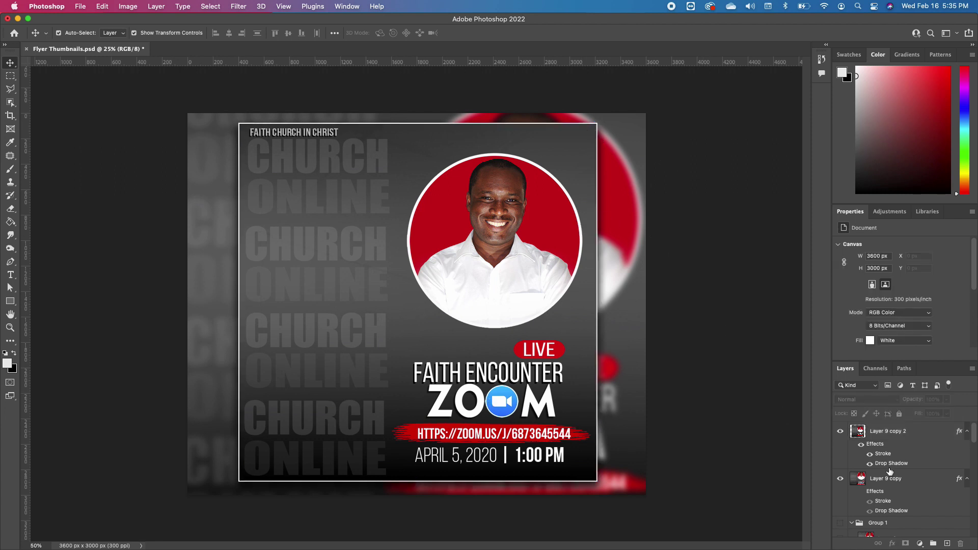
Review Layer 9 copy's 8-px white stroke and 85% drop shadow, then confirm Layer Style.
click(898, 481)
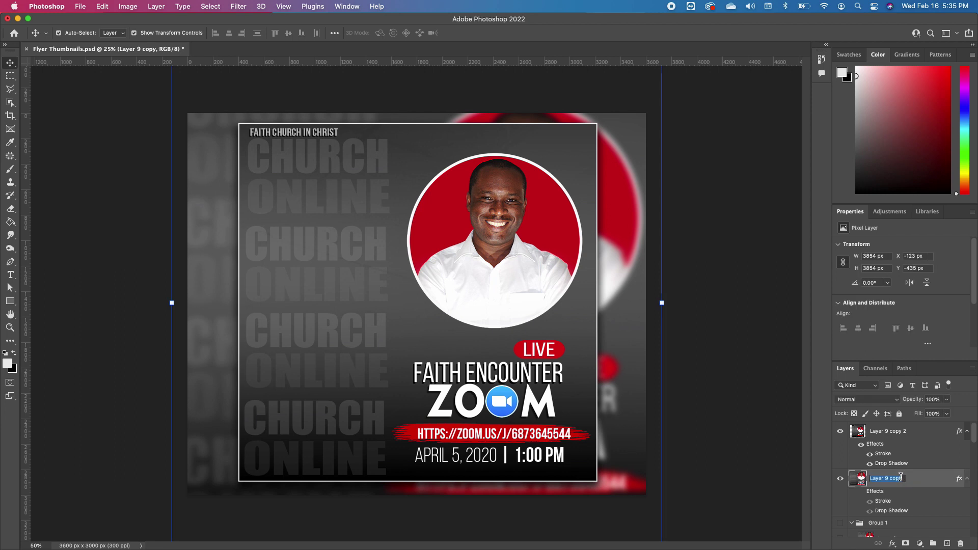
key(space)
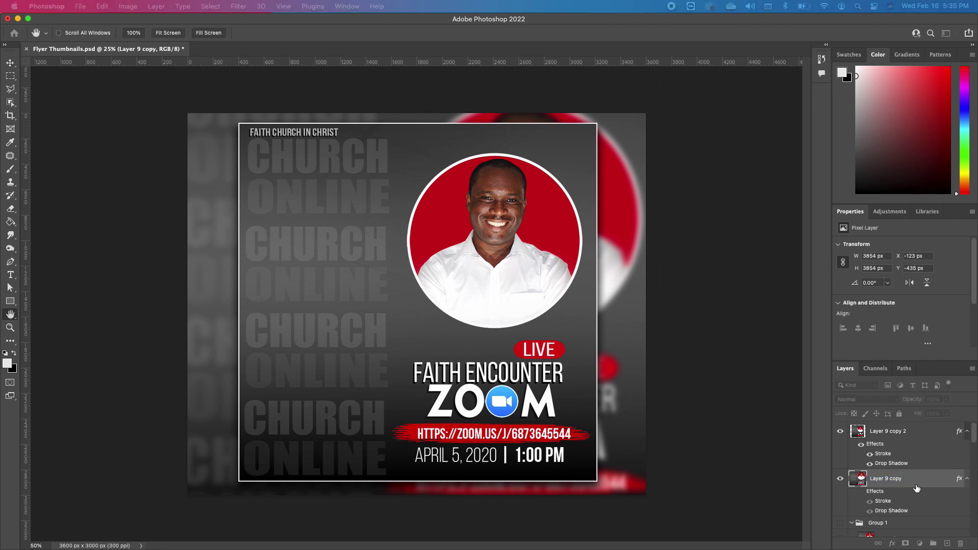
drag(537, 288, 612, 146)
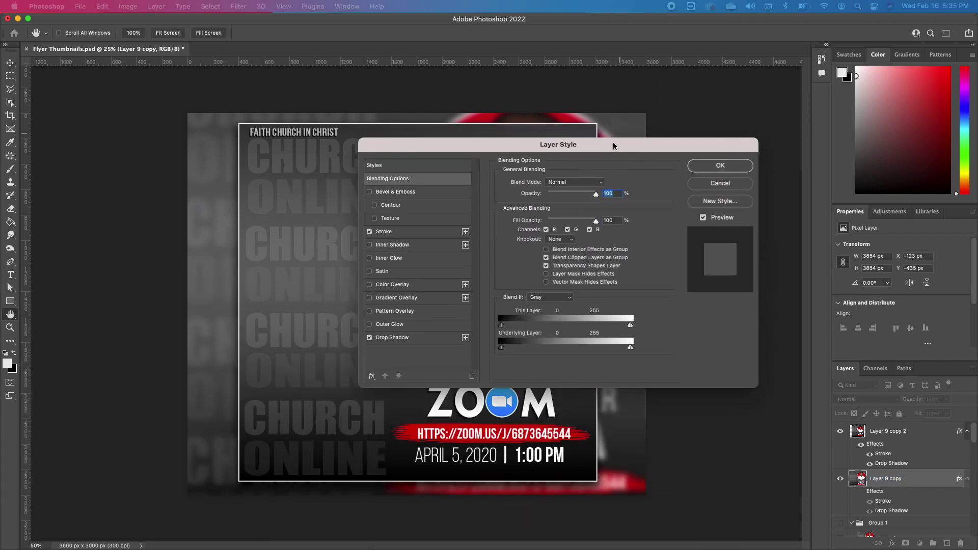
mouse_move(435, 160)
mouse_down()
mouse_move(731, 150)
mouse_move(665, 145)
mouse_up()
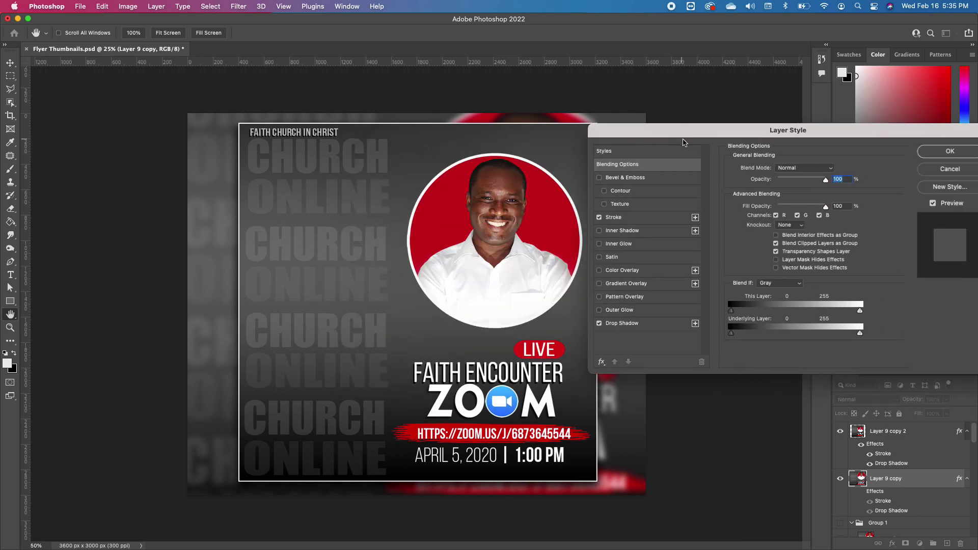
click(614, 218)
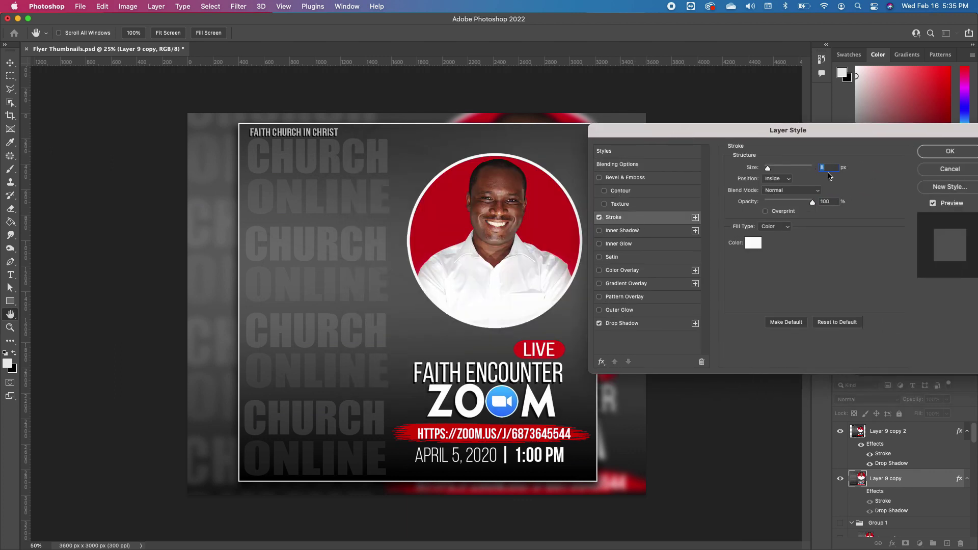
click(658, 326)
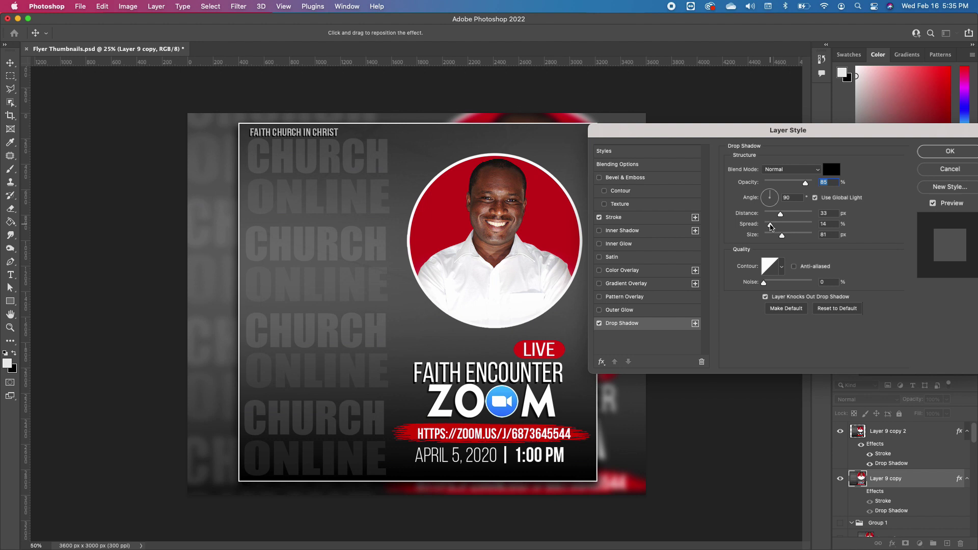
drag(672, 129, 553, 124)
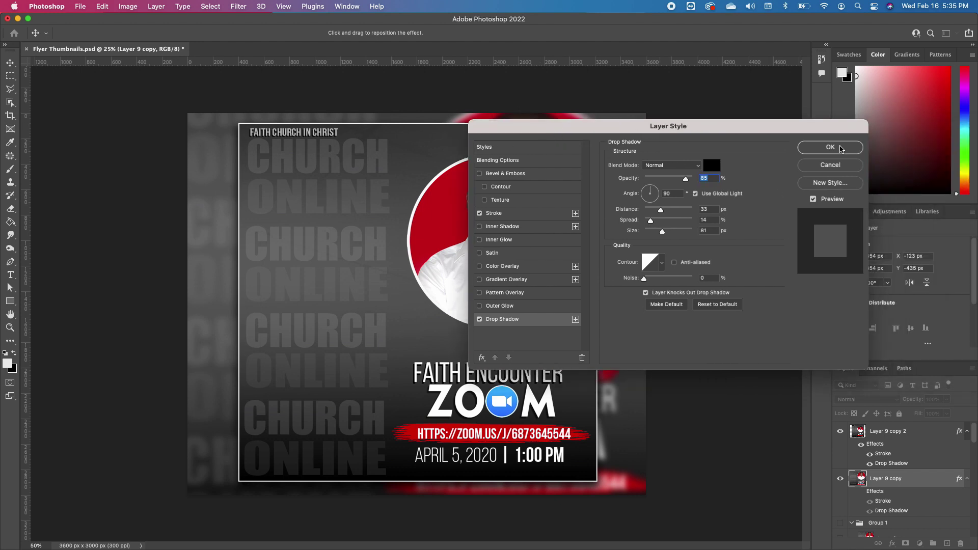
click(842, 148)
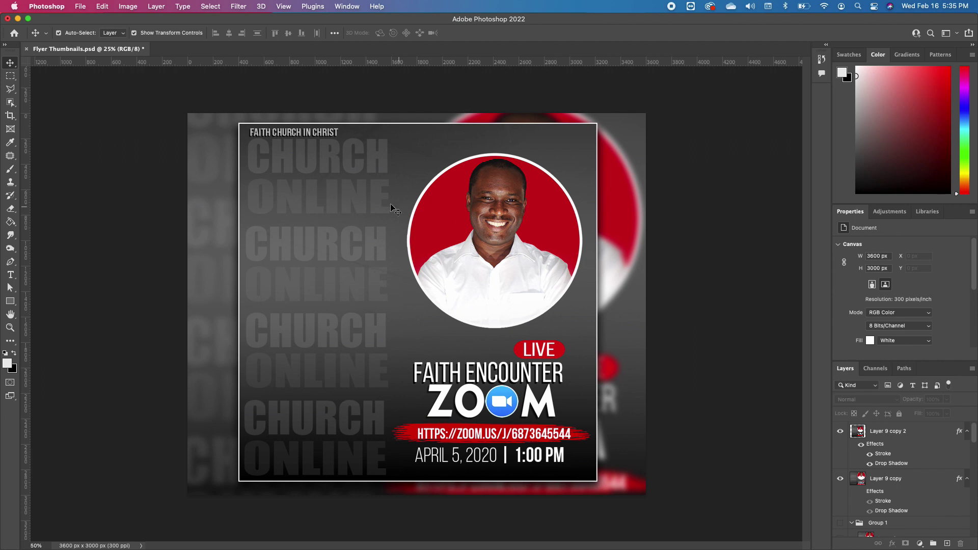
click(80, 6)
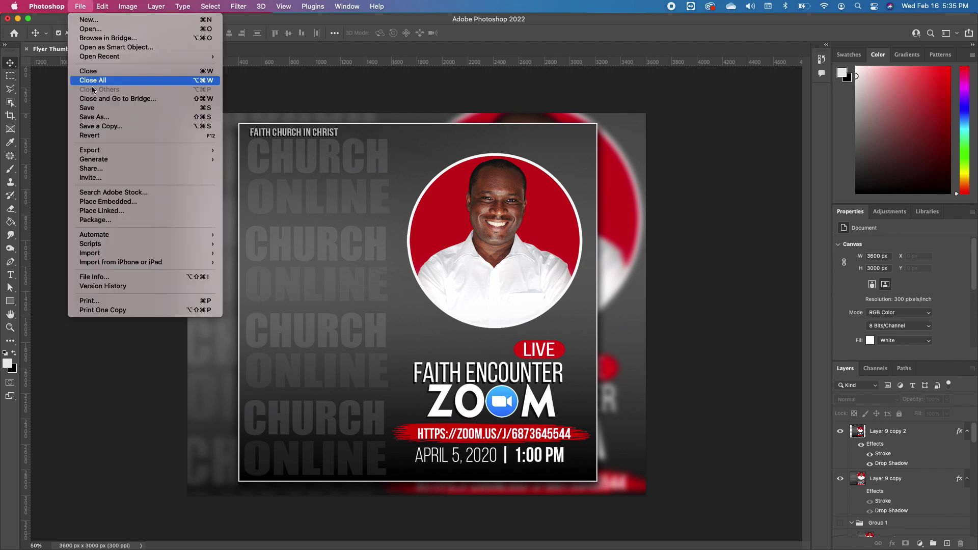
click(107, 126)
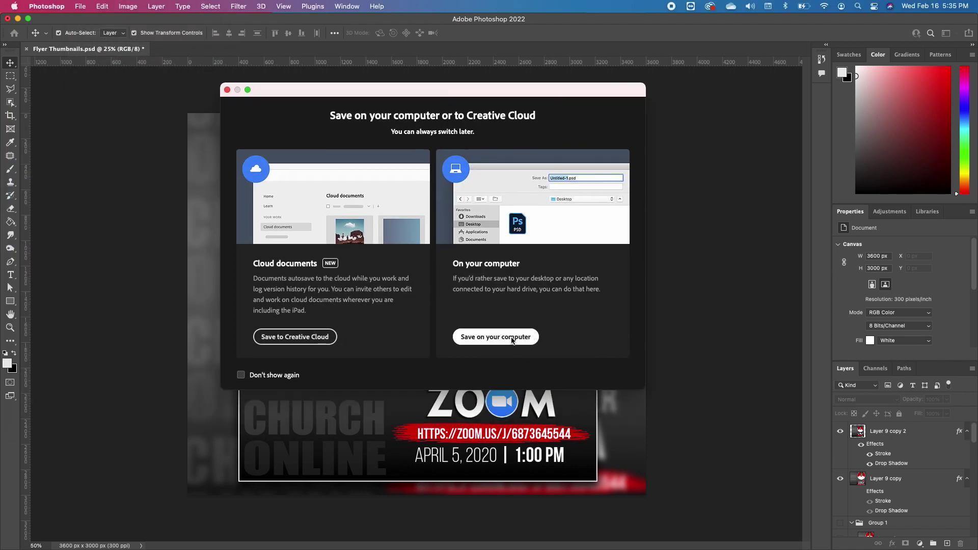
click(513, 342)
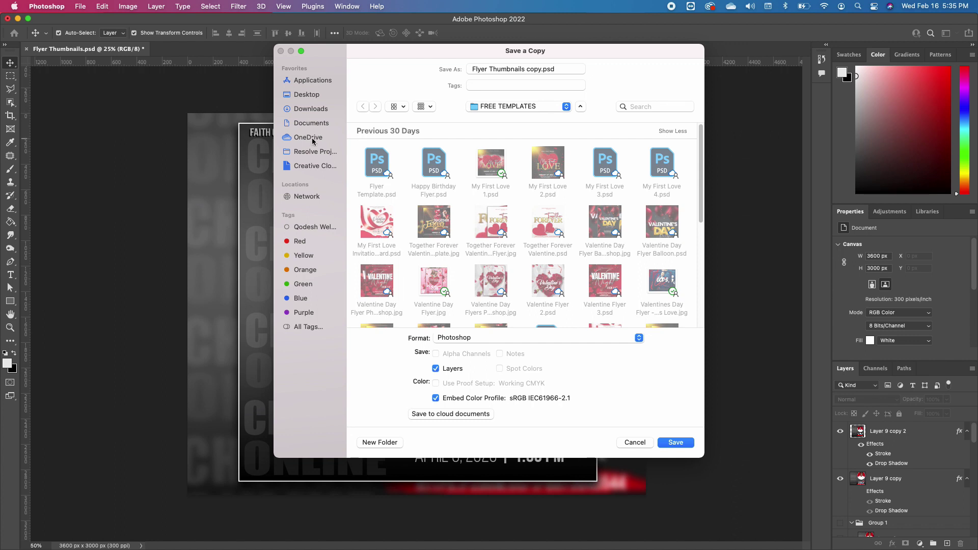
click(320, 111)
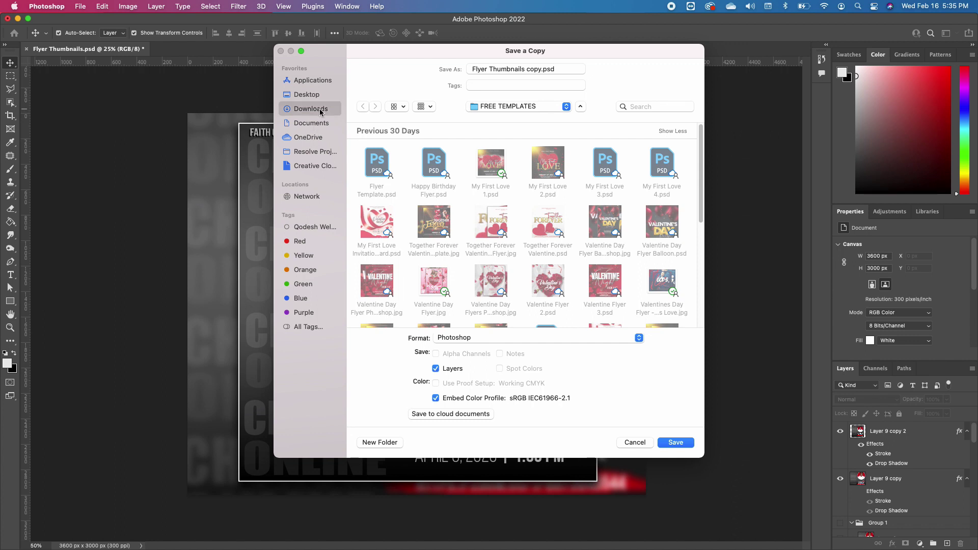
click(571, 338)
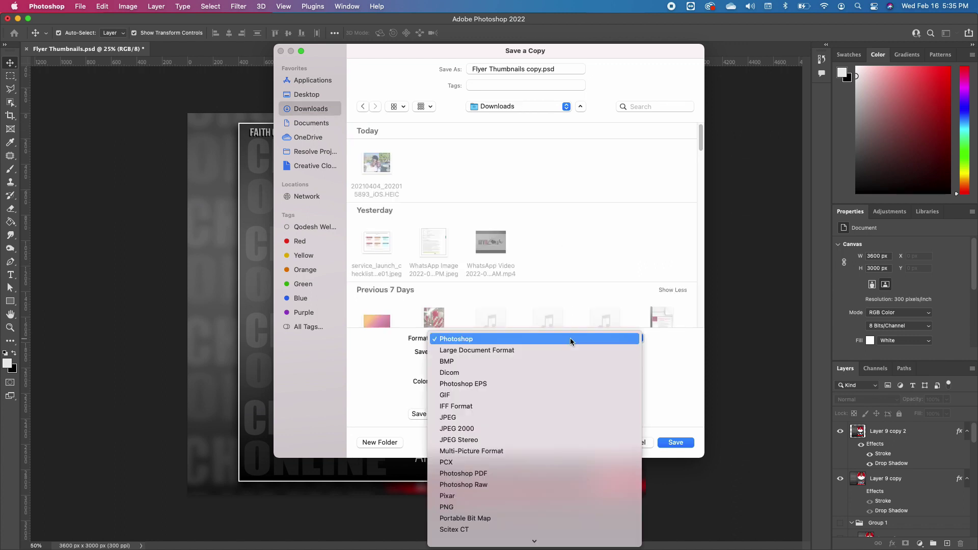
click(466, 418)
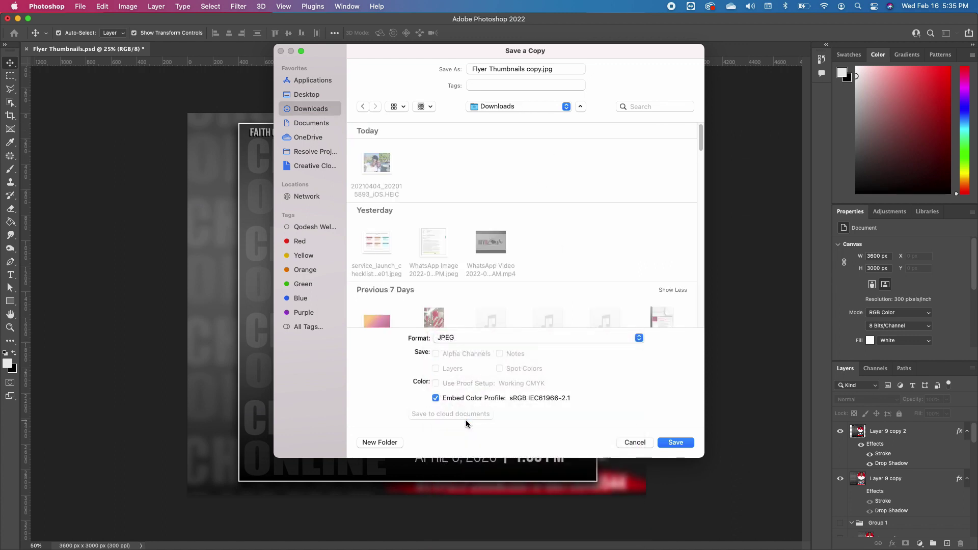
click(637, 444)
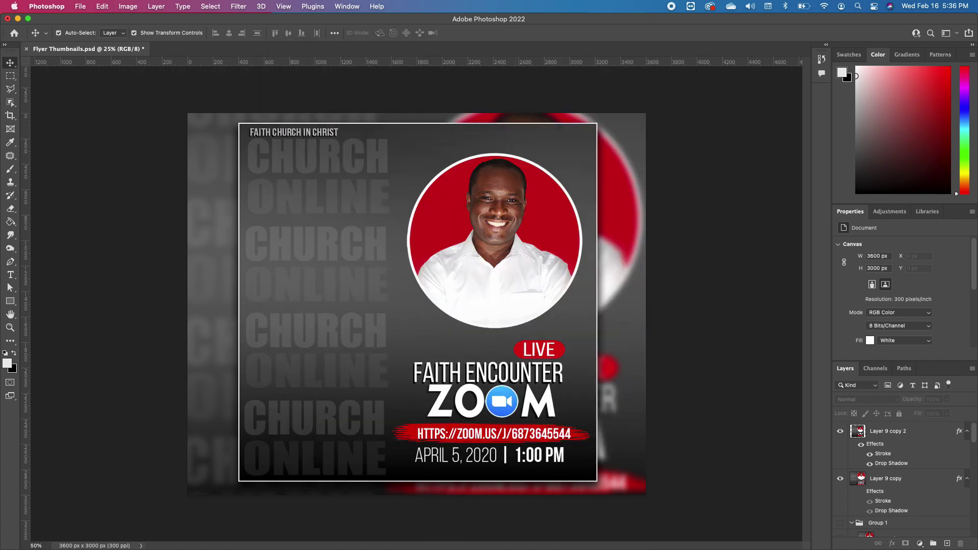
key(super+Tab)
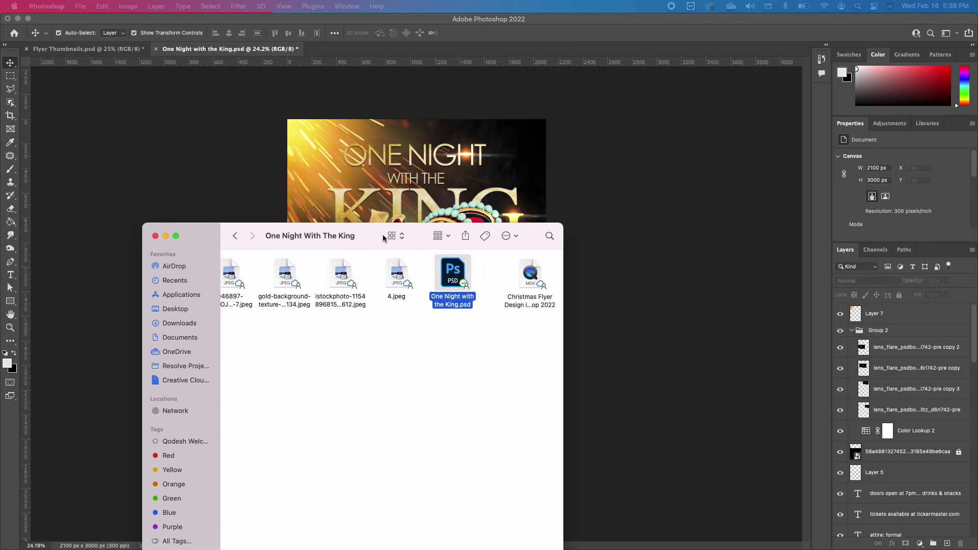
Check in Finder that One Night with the King.psd is 362.1 MB, then return to Photoshop.
drag(383, 234, 298, 88)
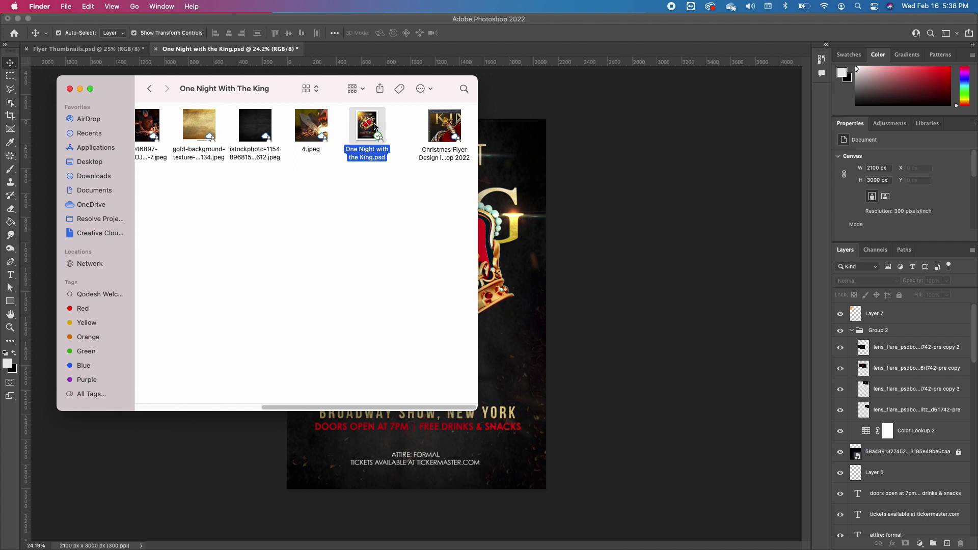
right_click(373, 126)
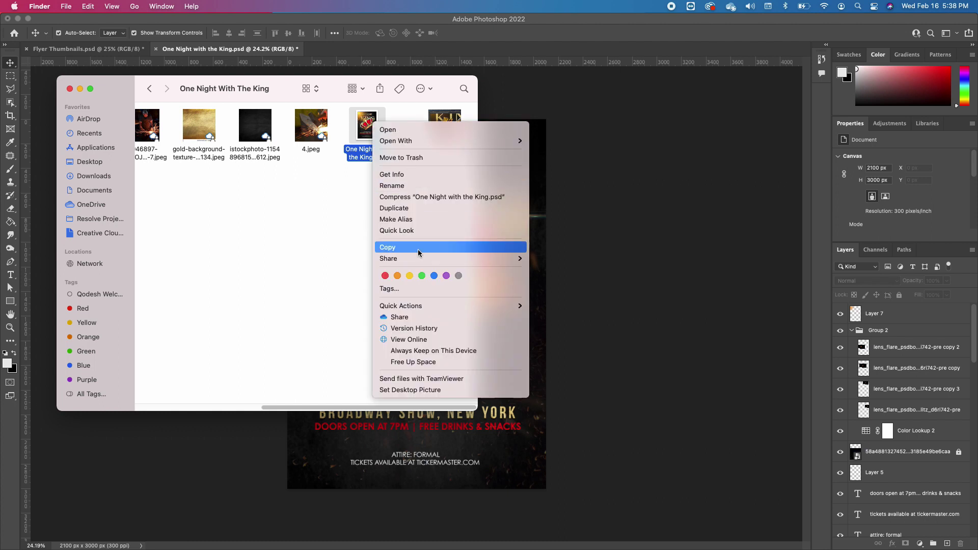
click(406, 175)
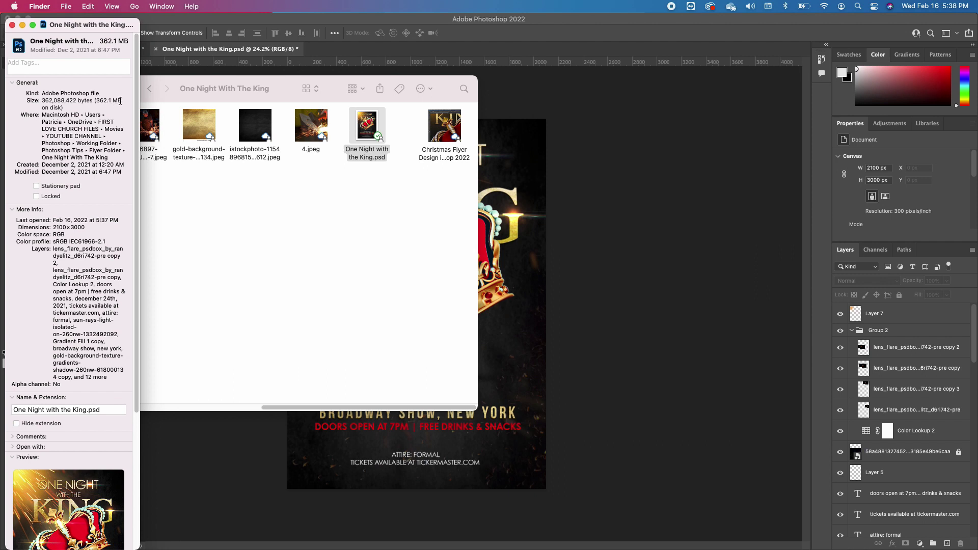
drag(120, 101, 94, 101)
click(12, 25)
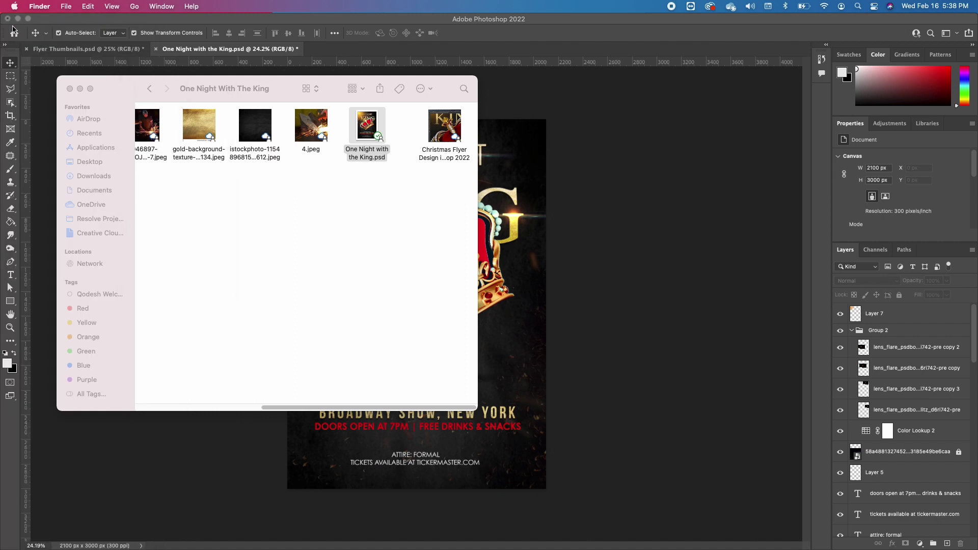
click(543, 168)
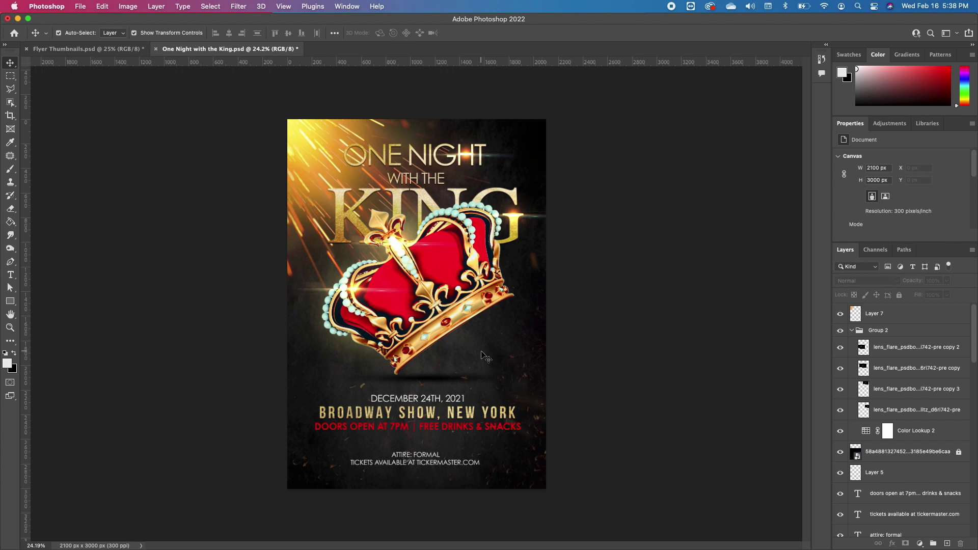
Select the layers from the bottom background photo up to the embers layer and rasterize them.
scroll(484, 355, up, 1)
scroll(484, 355, up, 1)
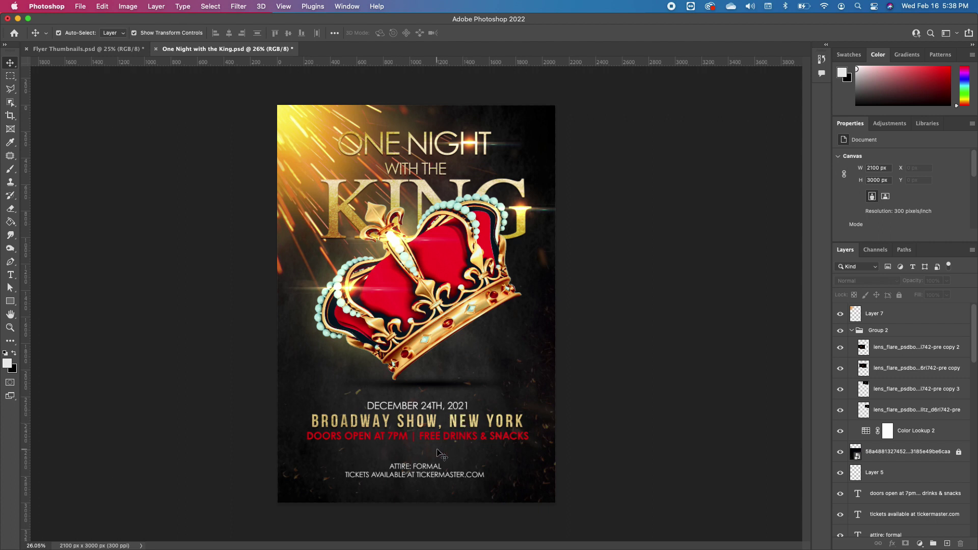
scroll(902, 433, down, 10)
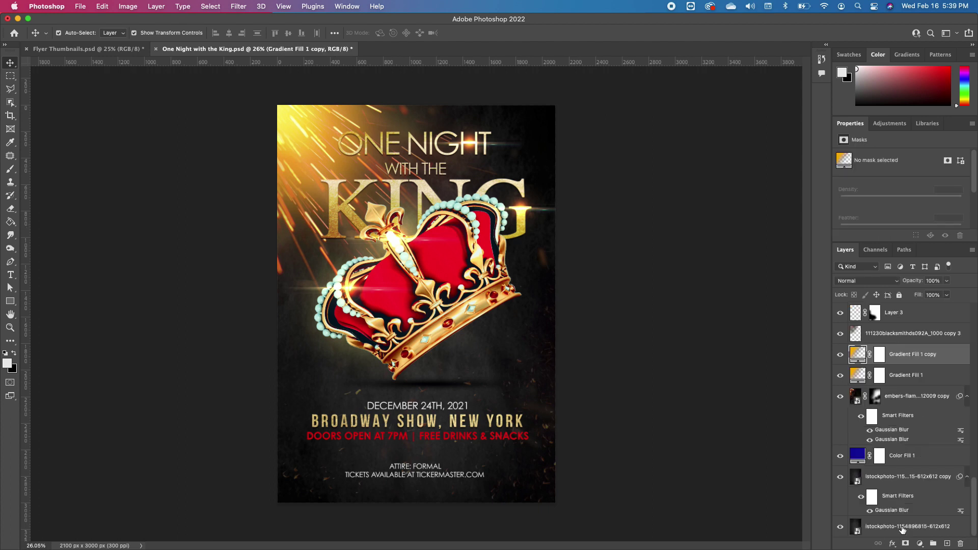
click(897, 527)
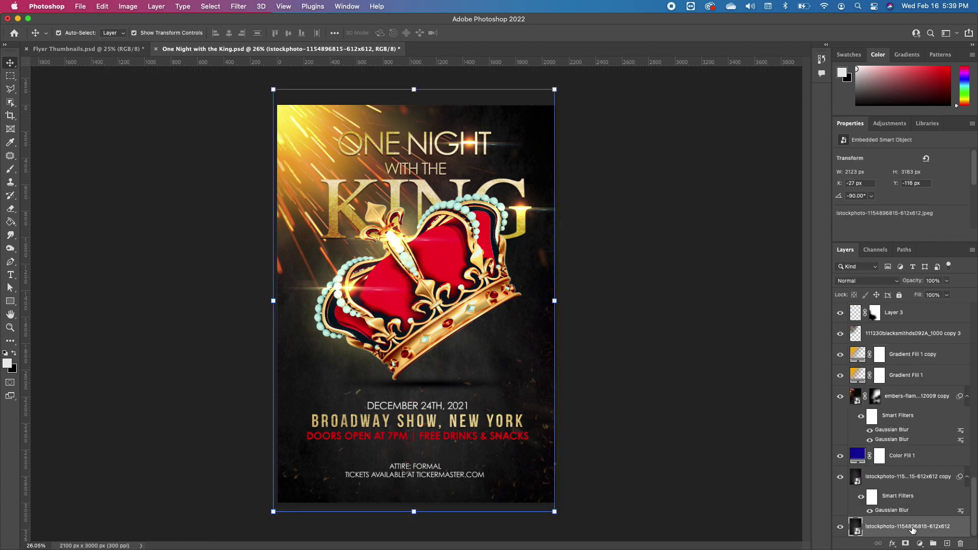
shift+click(910, 398)
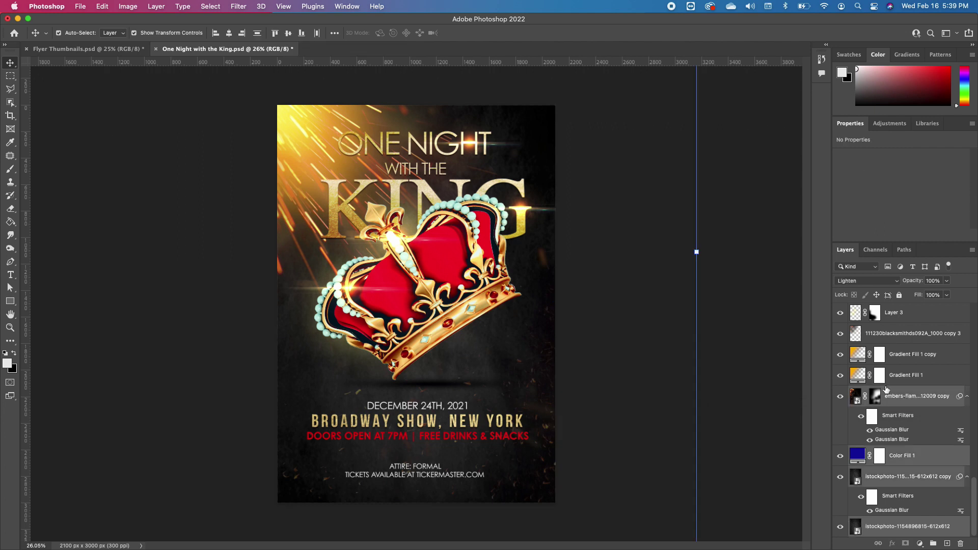
right_click(919, 396)
scroll(857, 522, down, 10)
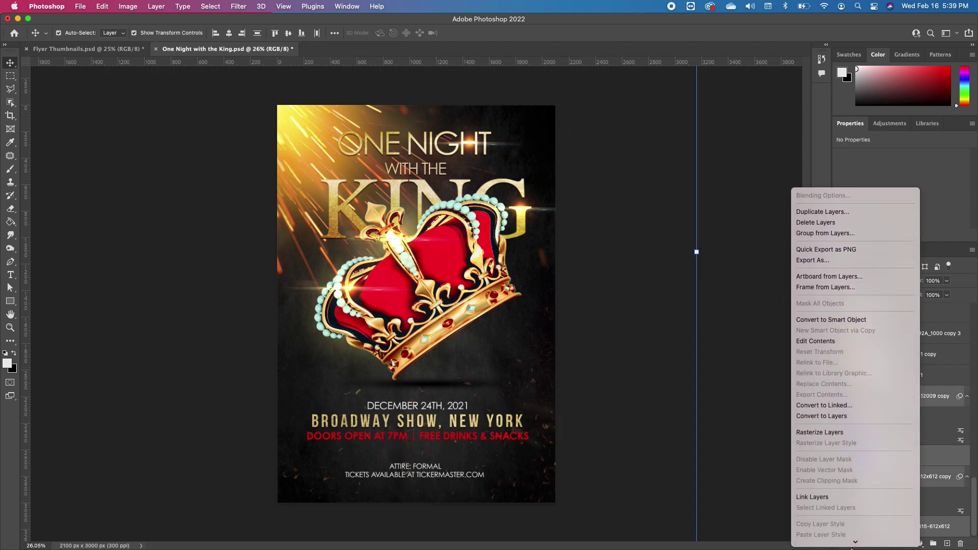
click(820, 379)
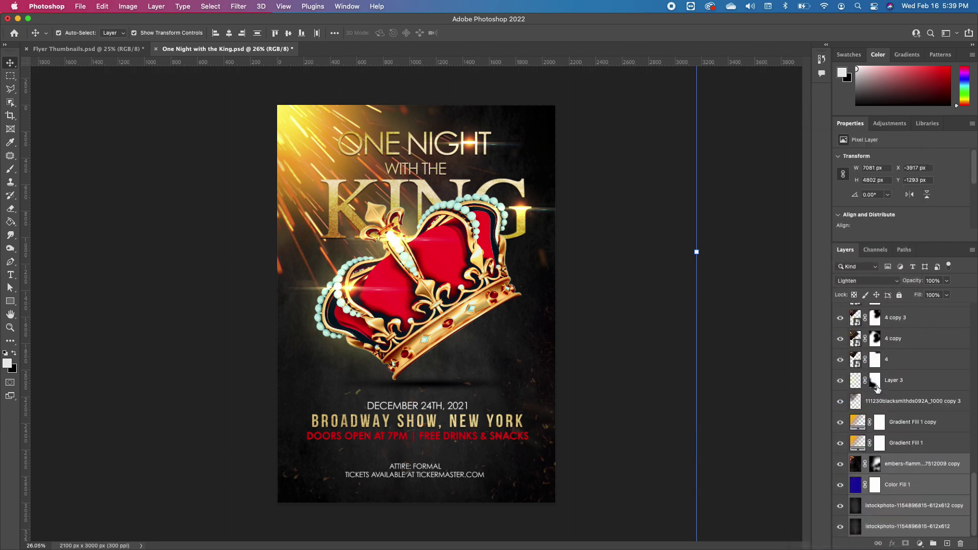
Combine those layers into one embers smart object, then rasterize it into a pixel layer.
right_click(902, 465)
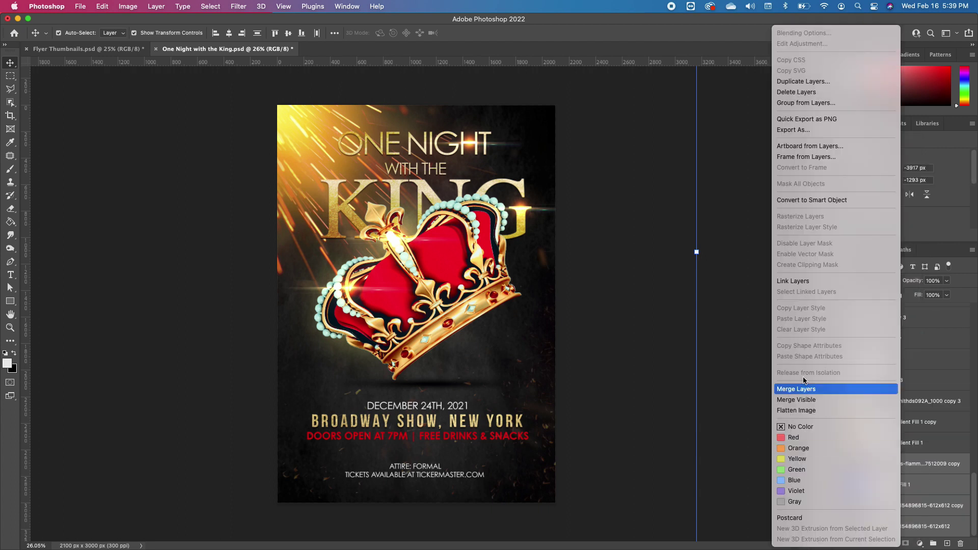
click(812, 200)
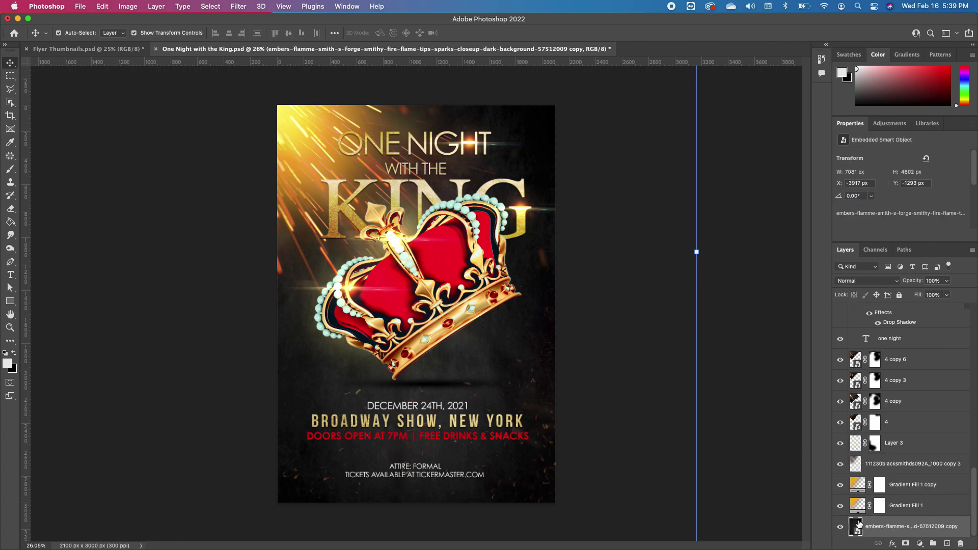
click(840, 527)
click(840, 527)
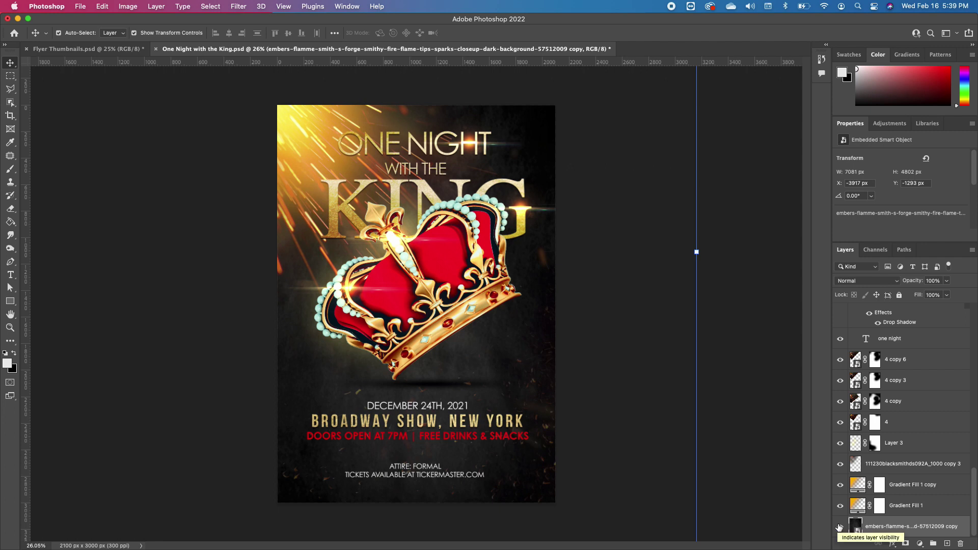
right_click(896, 527)
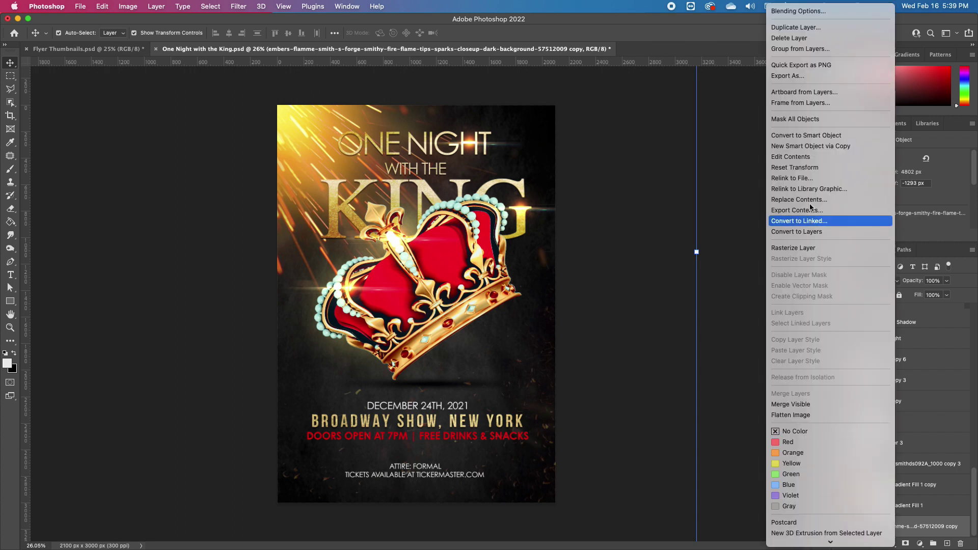
click(798, 251)
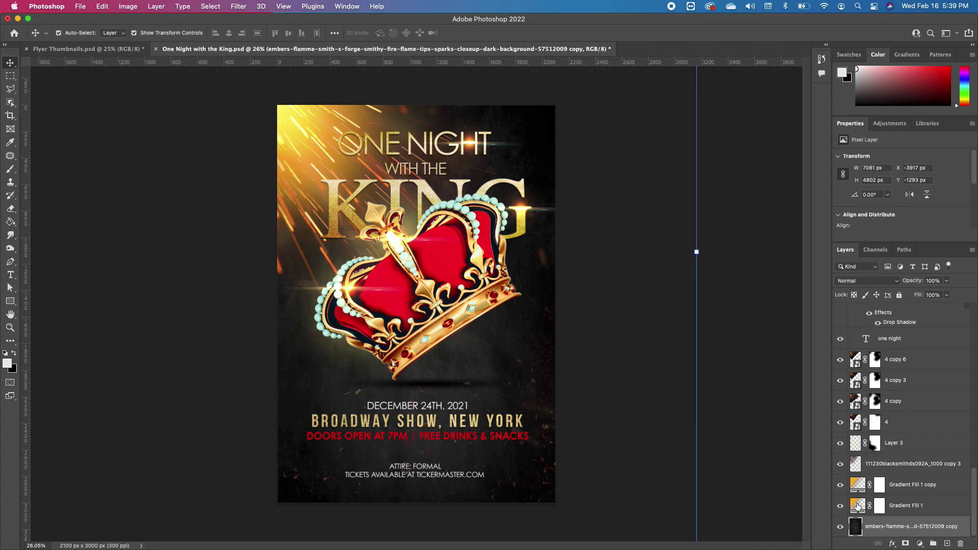
click(521, 214)
Lower the flyer's resolution from 300 to 120 ppi, making it 840 × 1200 px.
click(128, 6)
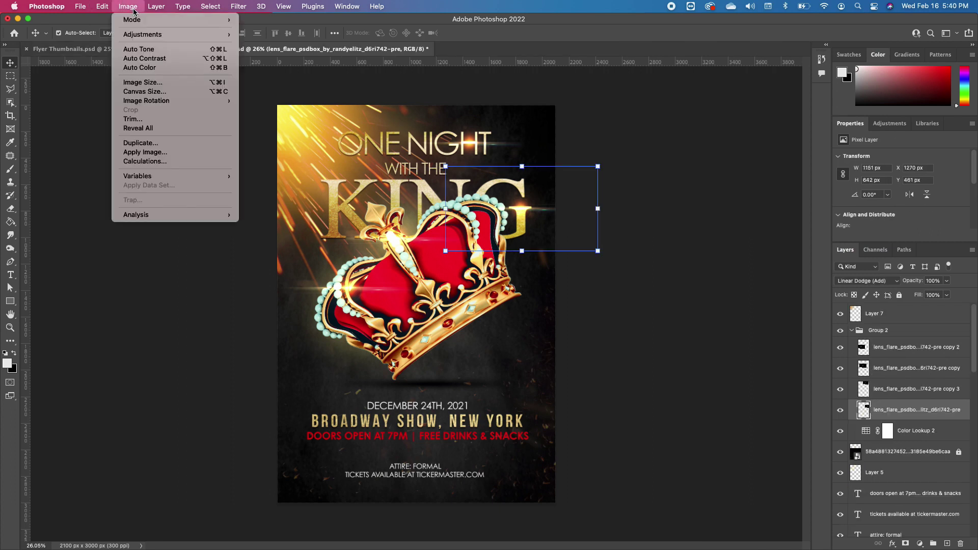
click(152, 82)
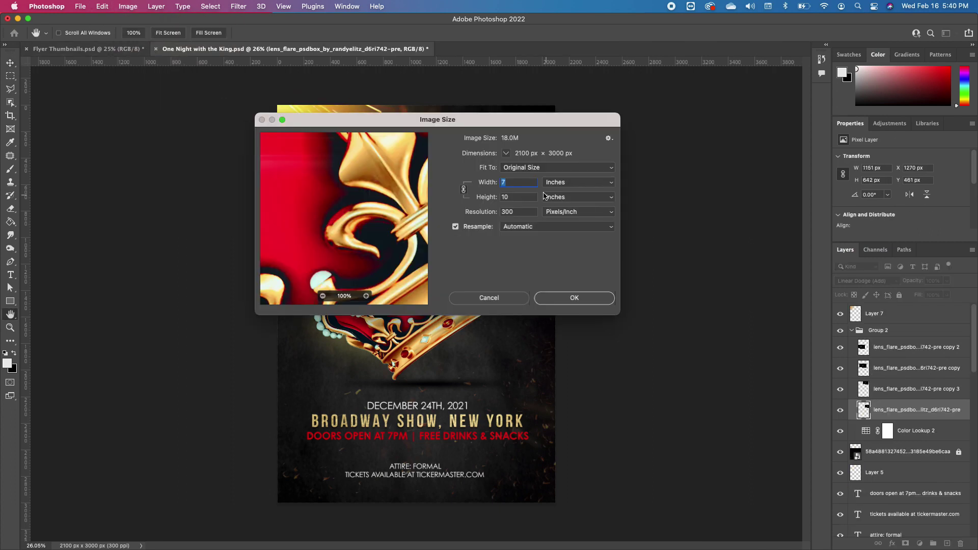
double_click(518, 210)
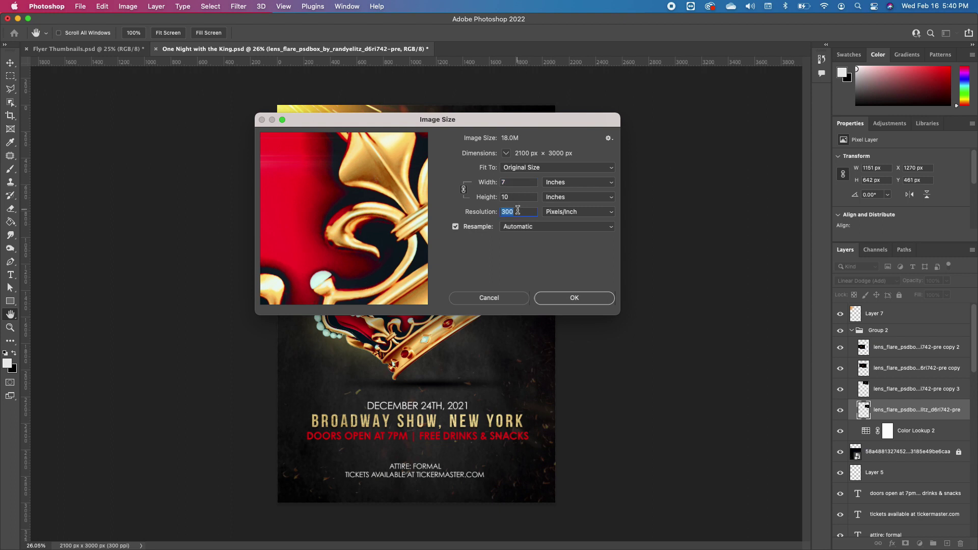
text(120)
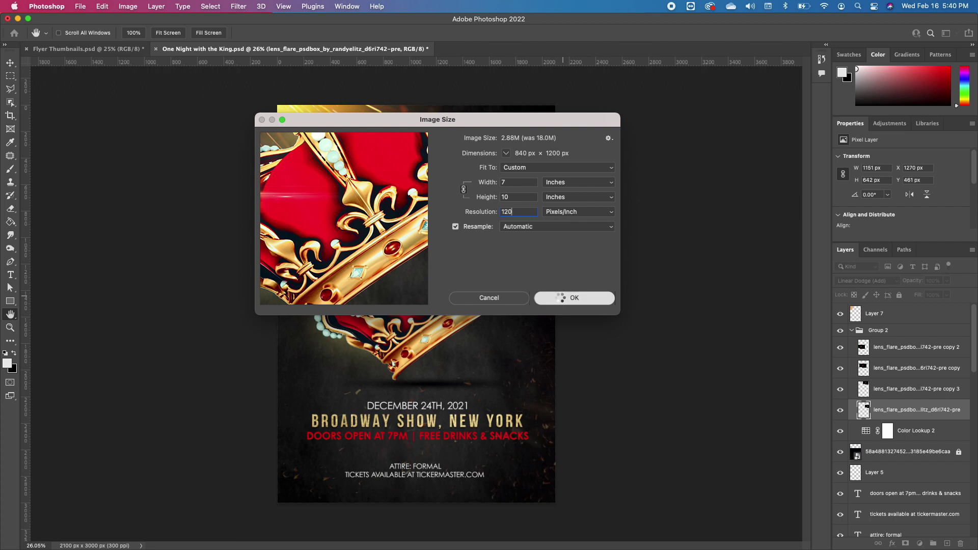
click(563, 298)
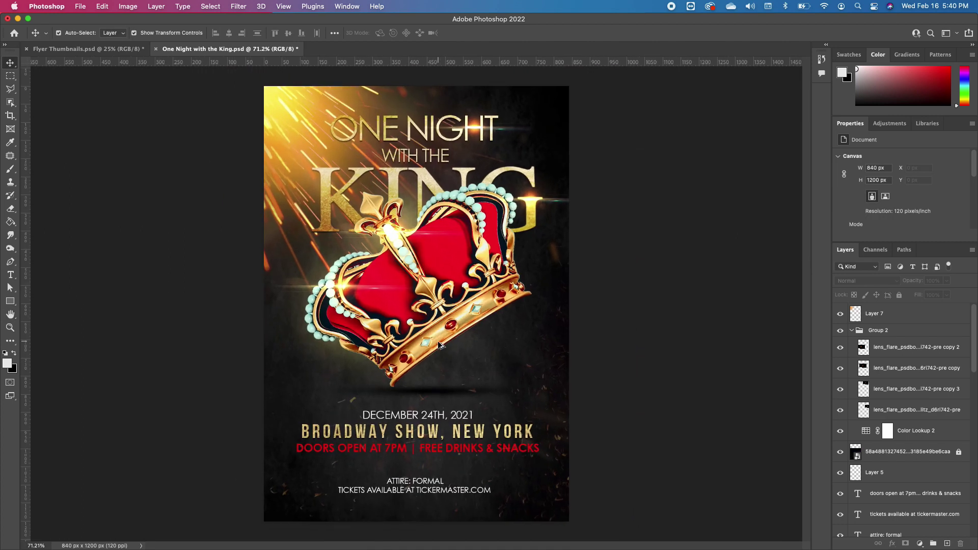
scroll(441, 345, up, 2)
scroll(441, 345, down, 1)
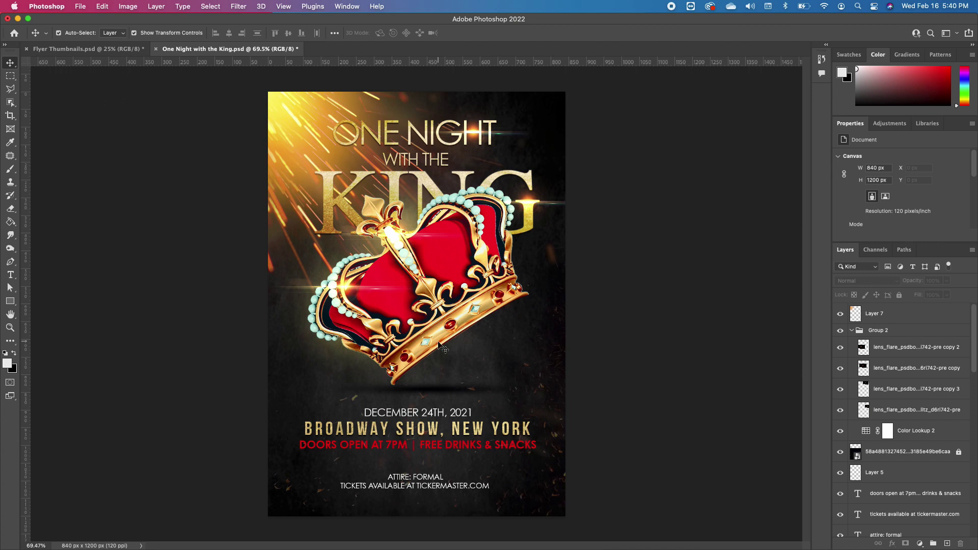
Save the resized flyer and confirm in Finder that the PSD is now 56.1 MB.
click(81, 7)
click(96, 108)
key(super+Tab)
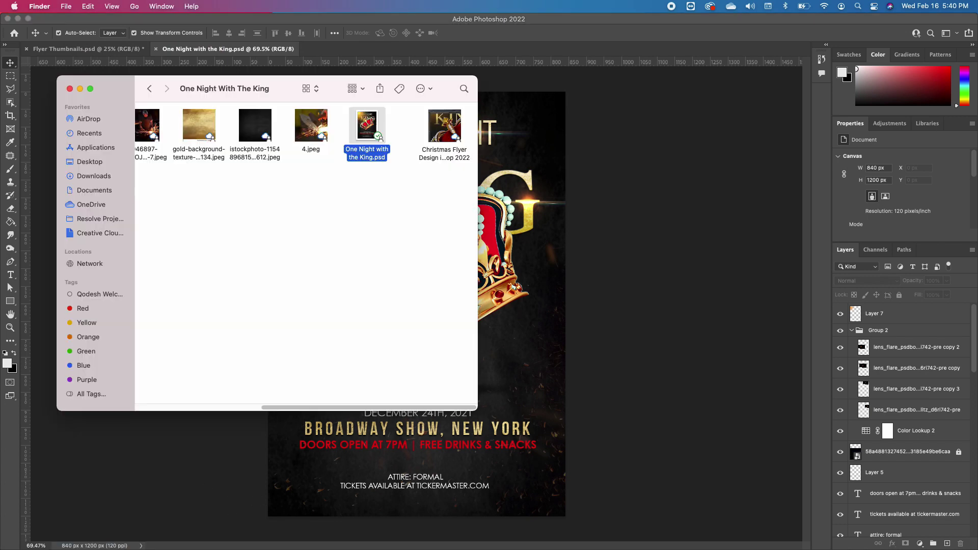
right_click(370, 125)
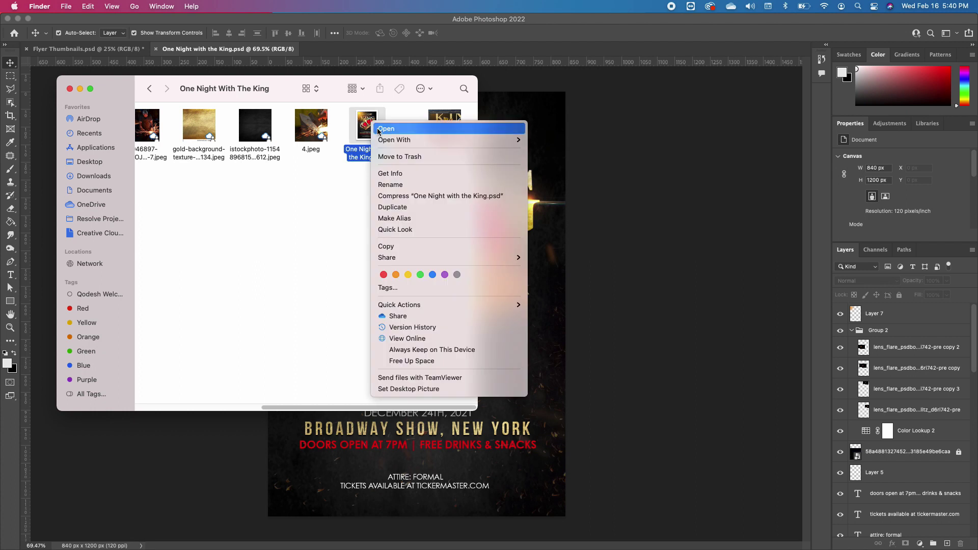
click(408, 174)
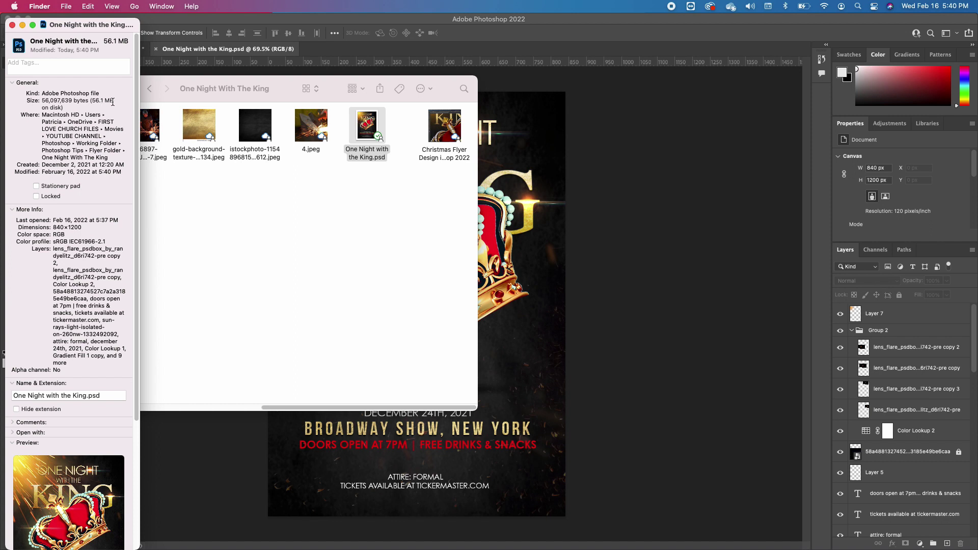
click(13, 25)
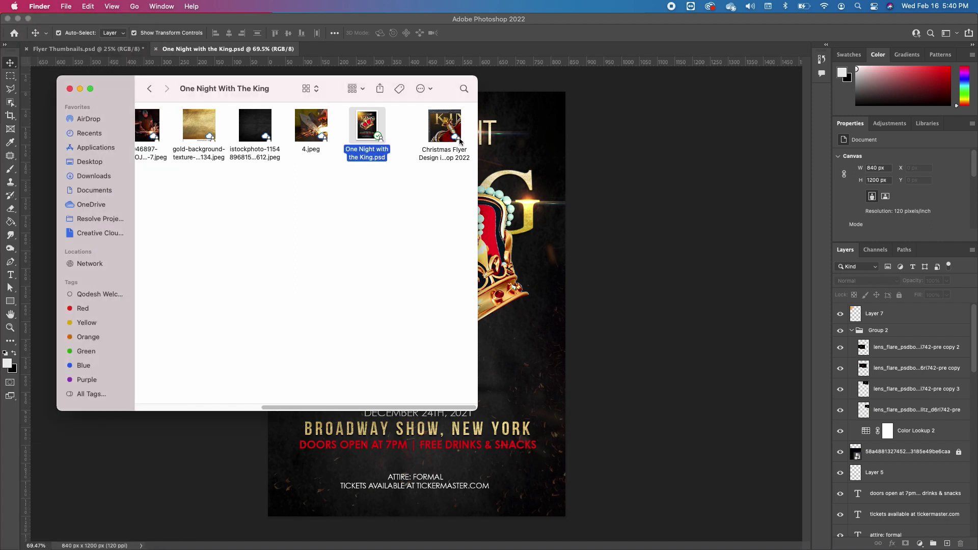
click(615, 172)
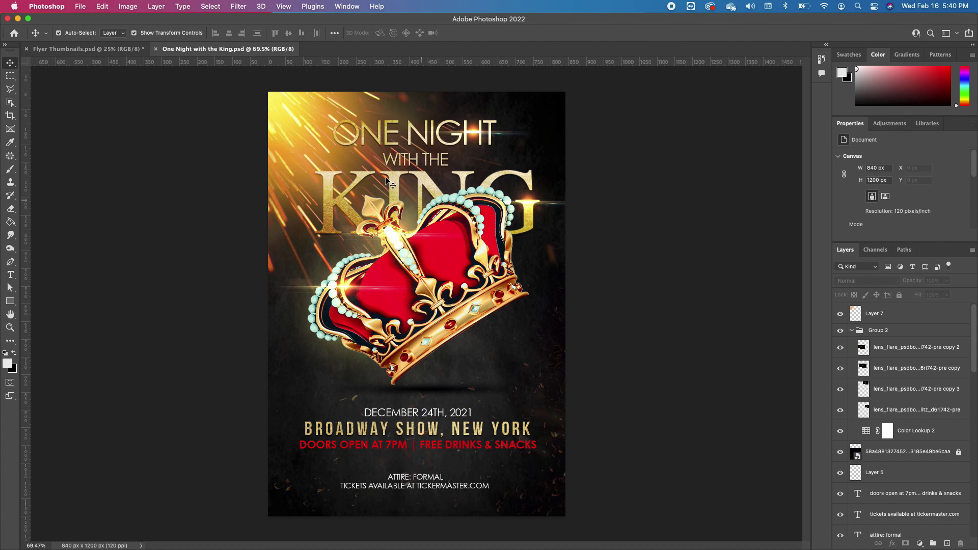
click(126, 7)
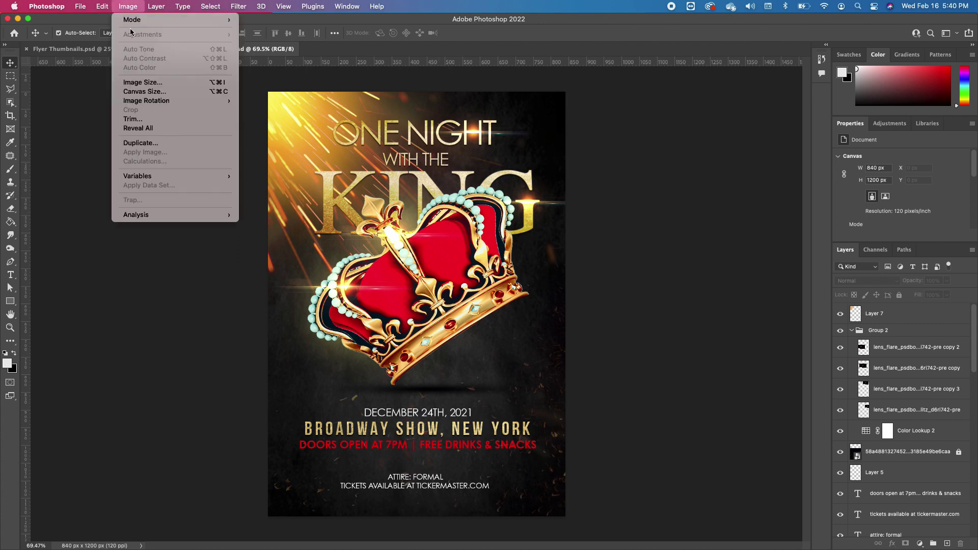
Resize the flyer to 5 × 7 inches at 100 ppi, giving 500 × 714 px.
click(146, 82)
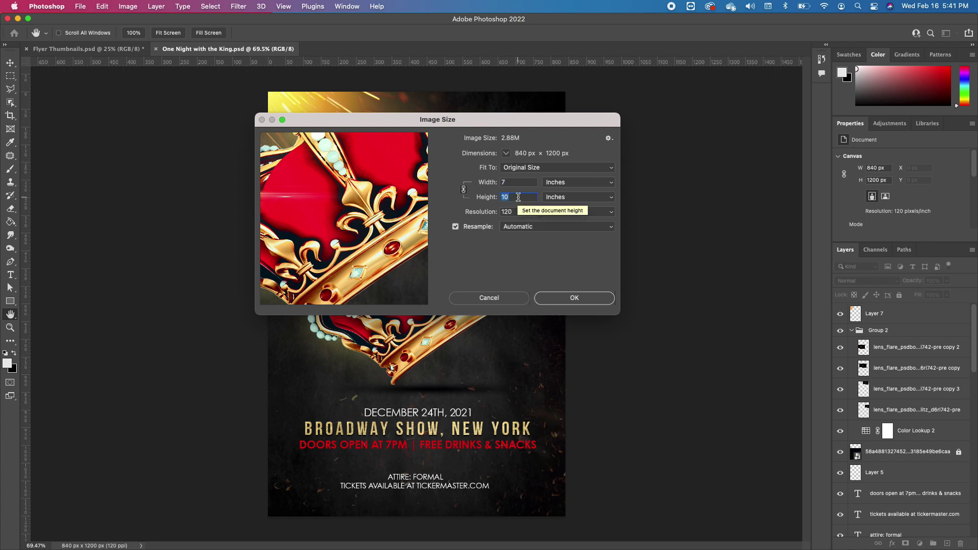
text(7)
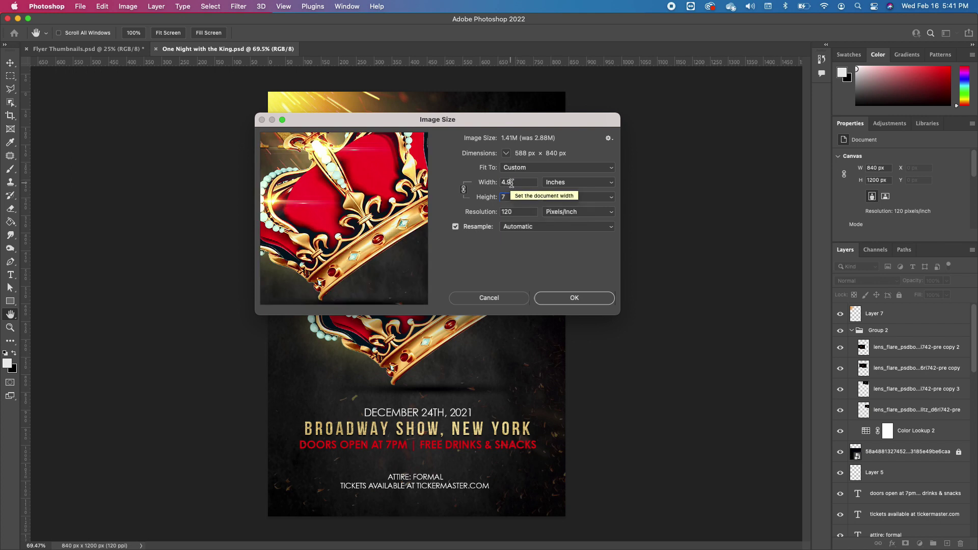
double_click(502, 182)
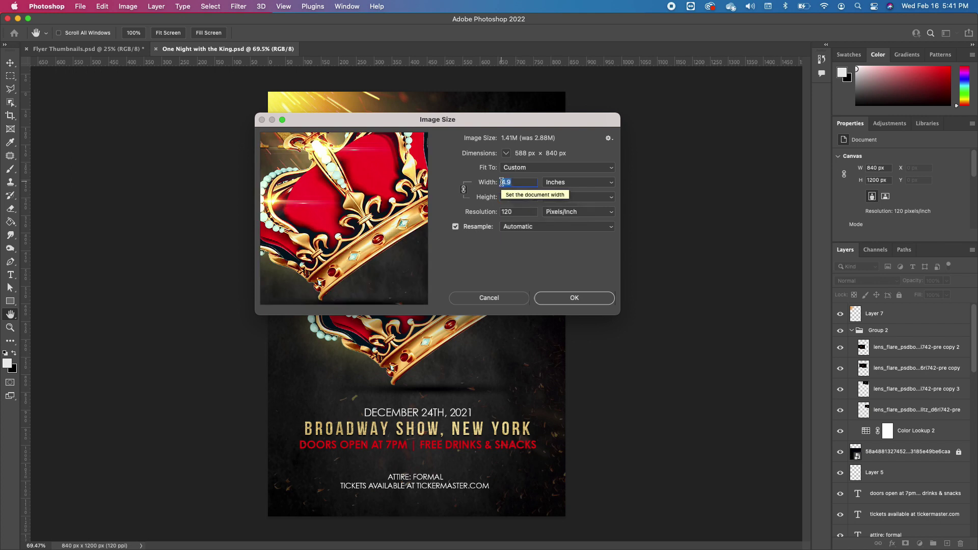
text(5)
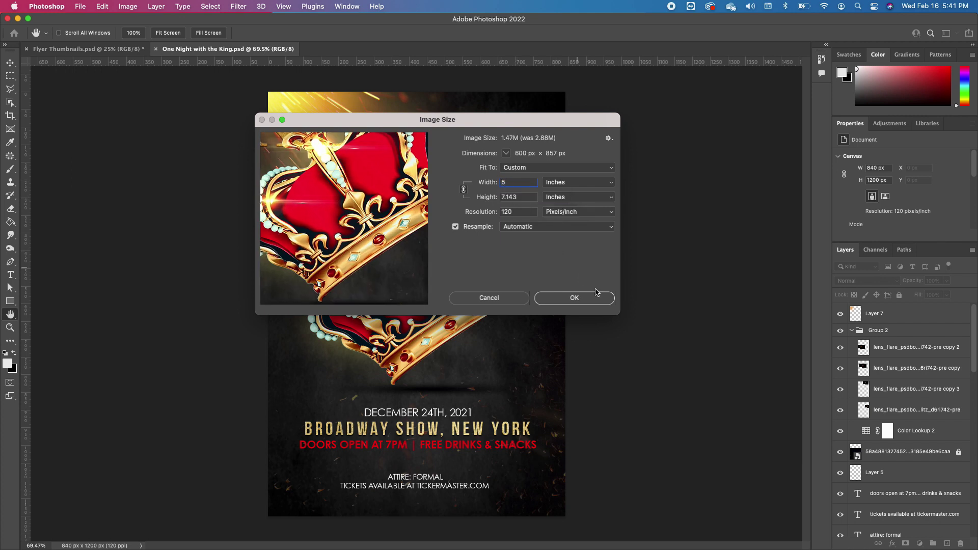
click(515, 211)
text(100)
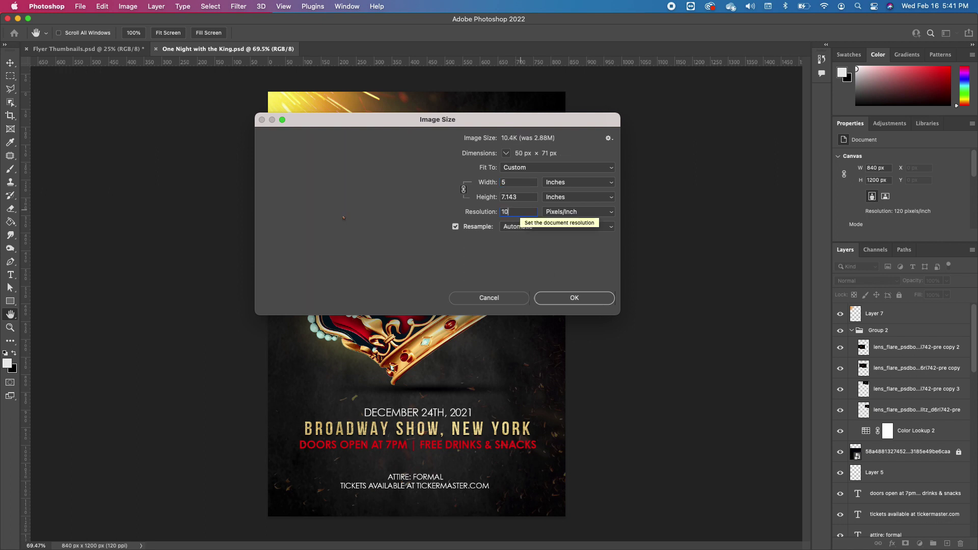
click(580, 299)
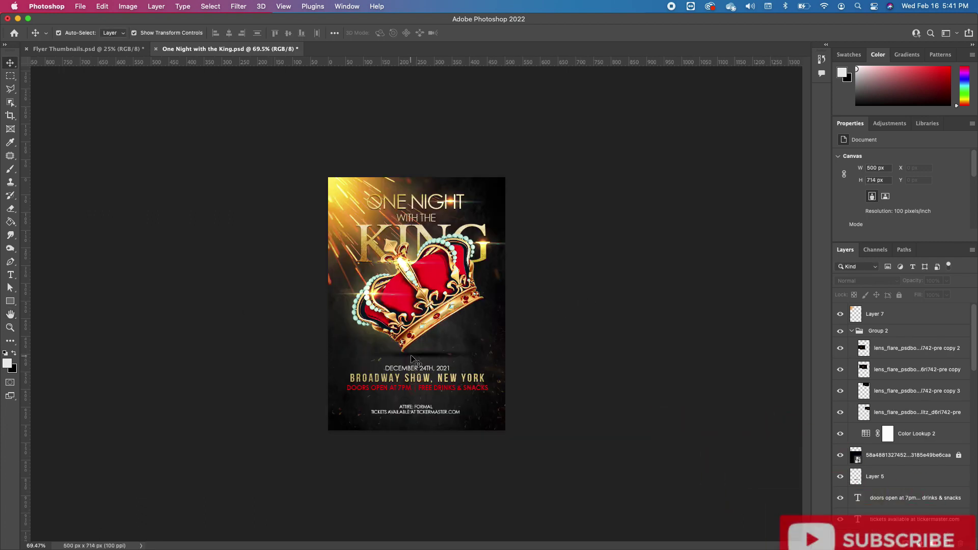
key(v)
Save the 500 × 714 px flyer PSD.
scroll(411, 357, up, 5)
scroll(411, 357, up, 1)
scroll(413, 357, down, 5)
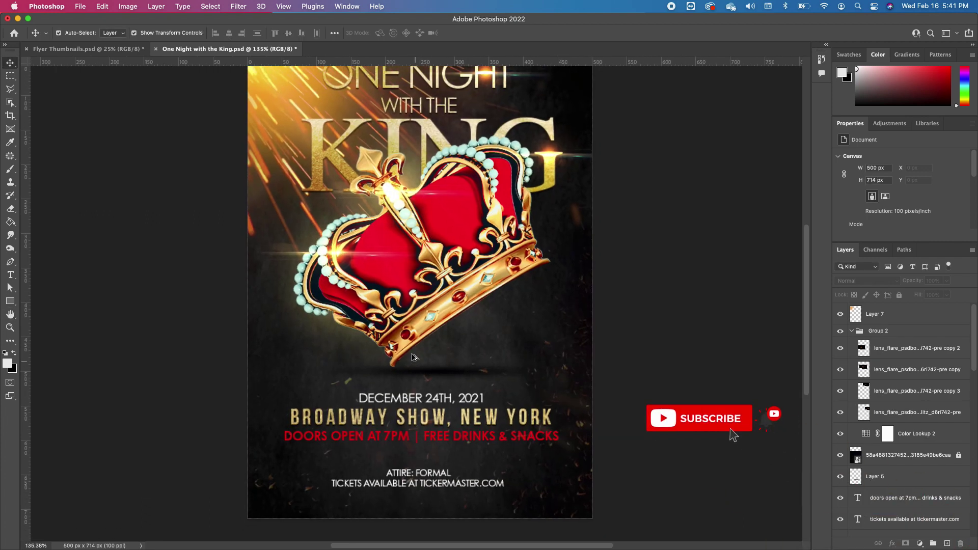
click(81, 6)
click(99, 109)
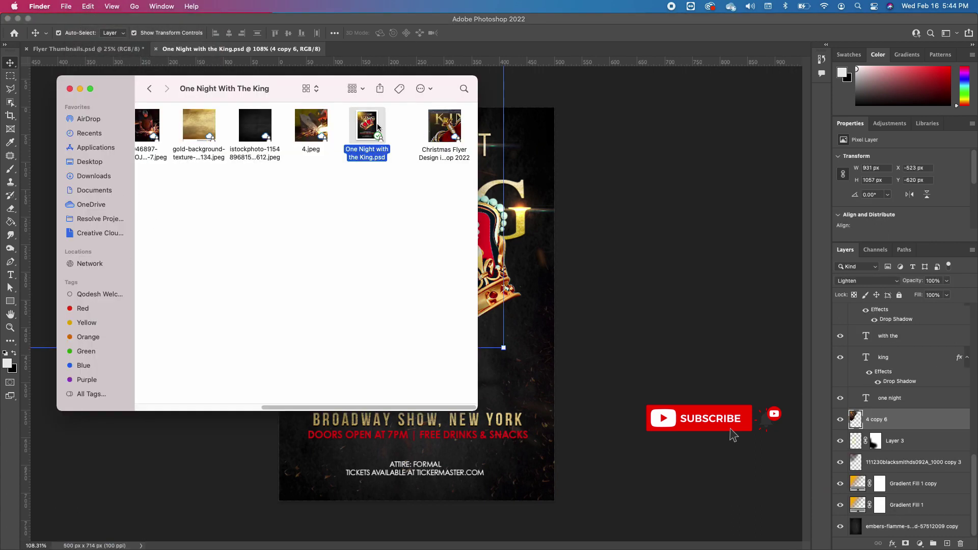
Open Get Info for One Night with the King.psd to confirm its 16 MB size.
right_click(377, 127)
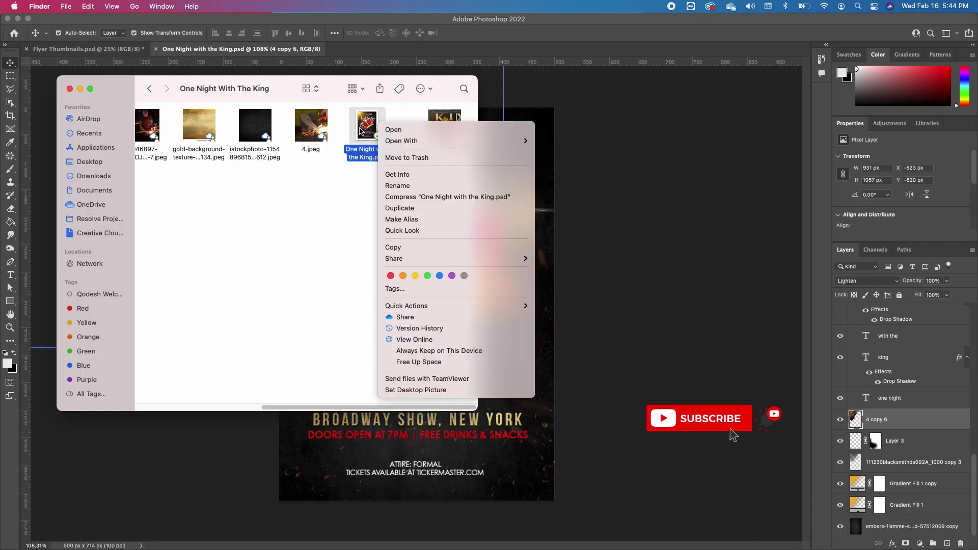
click(414, 176)
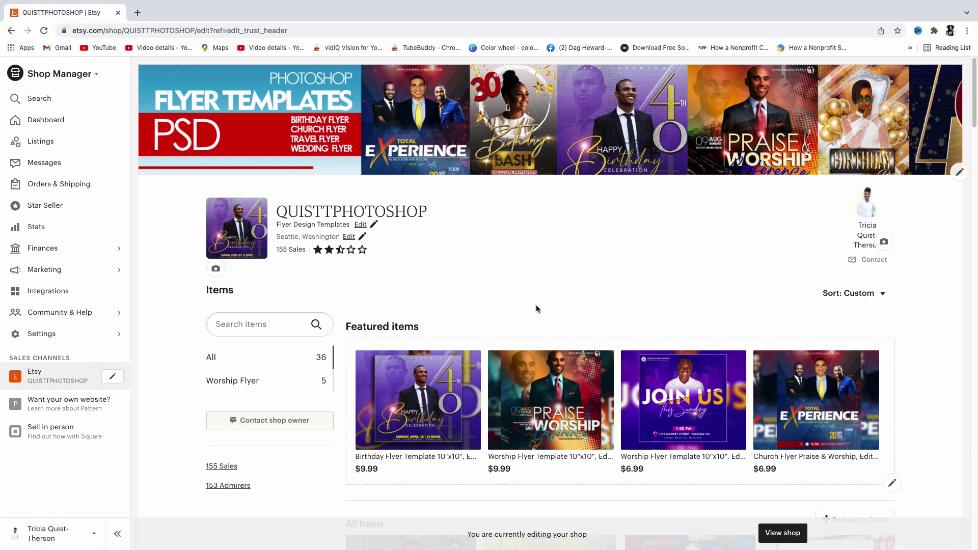
scroll(536, 305, down, 3)
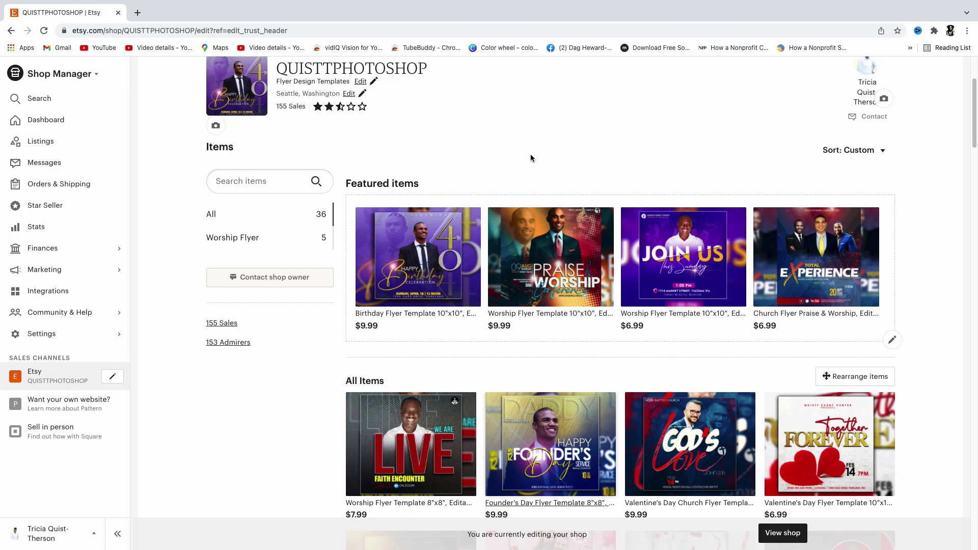
scroll(553, 382, down, 1)
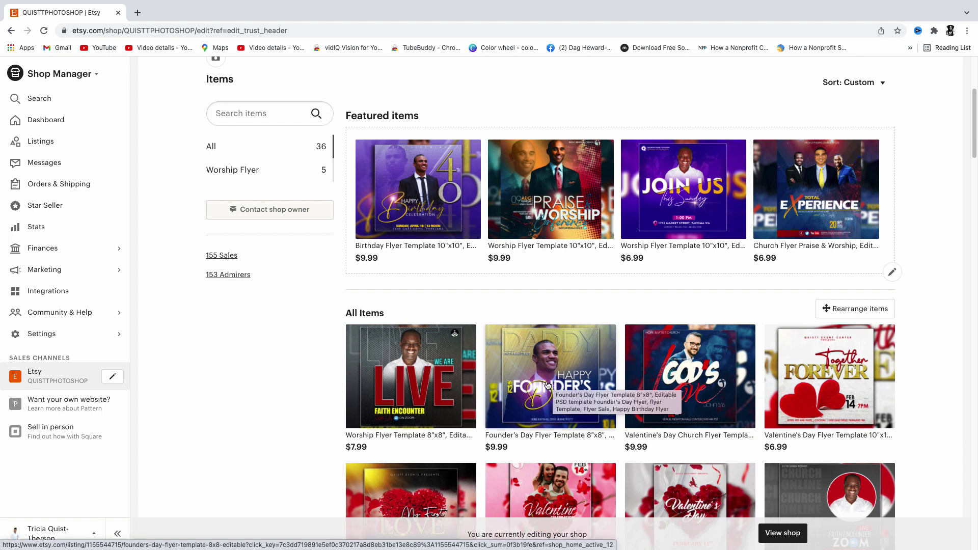
scroll(548, 386, down, 1)
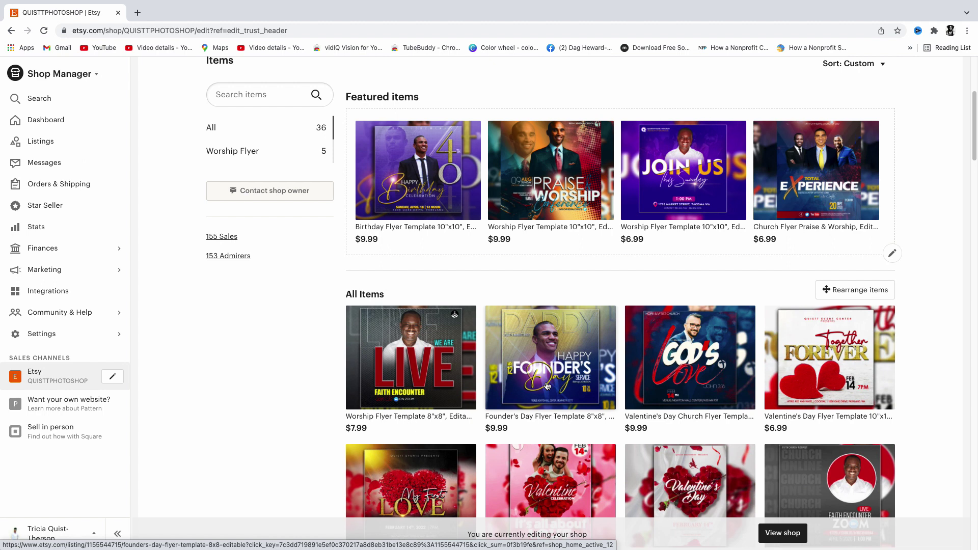
scroll(548, 386, up, 5)
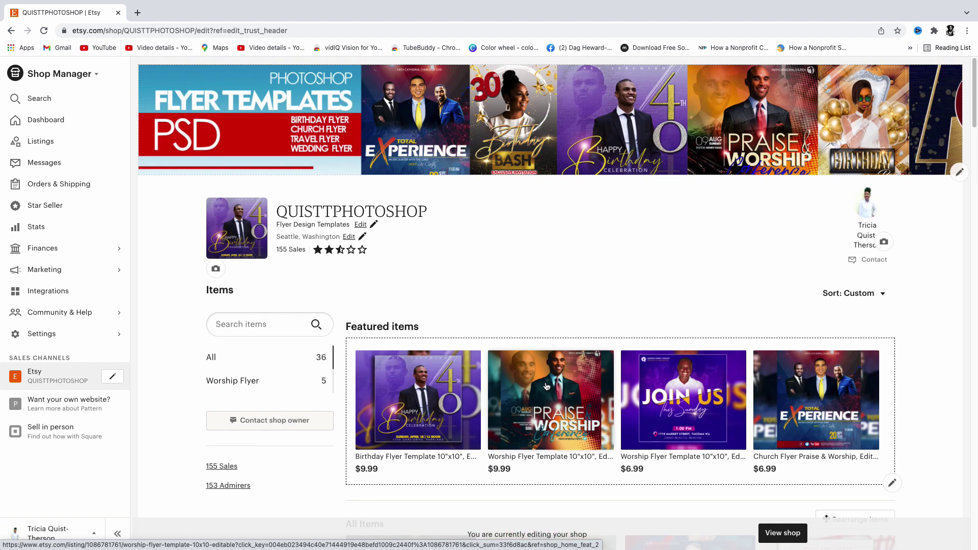